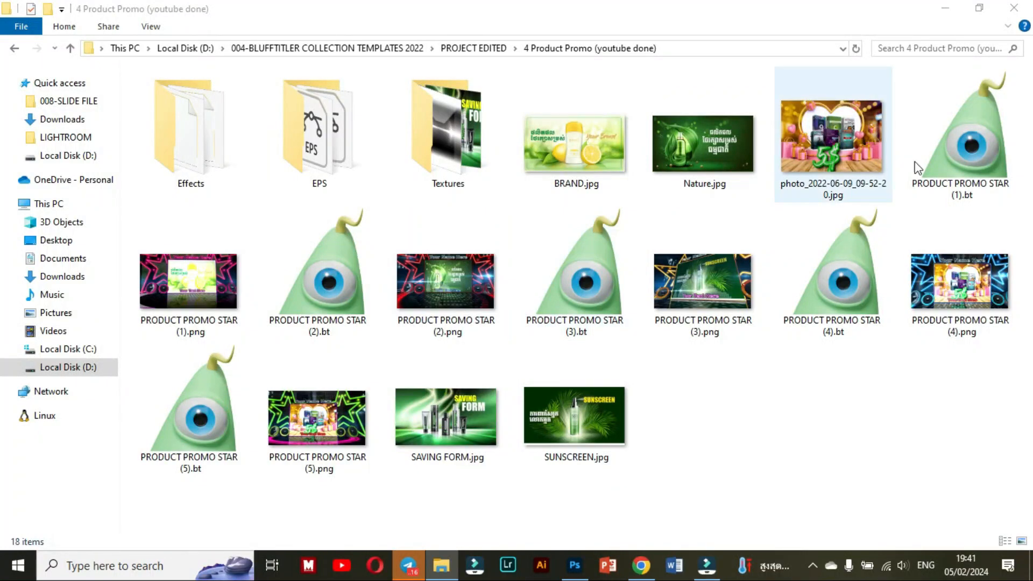
Step: Open the template PRODUCT PROMO STAR (1).bt in BluffTitler, pause playback and set the playback position to 00:08.820
{"action": "left_click", "coordinate": [978, 148]}
{"action": "double_click", "coordinate": [978, 147]}
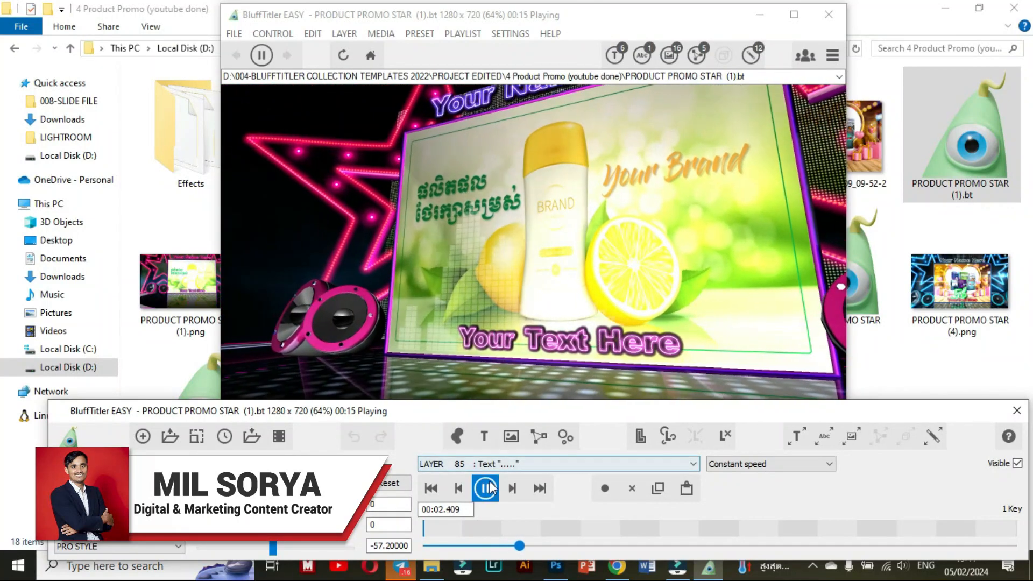
{"action": "left_click", "coordinate": [485, 488]}
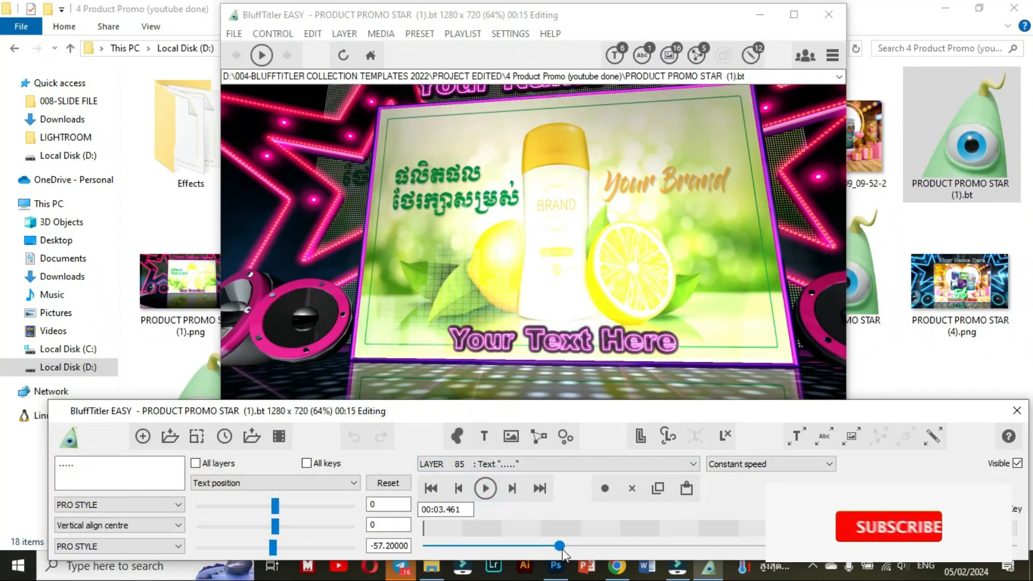
{"action": "left_click_drag", "start_coordinate": [560, 545], "coordinate": [771, 546]}
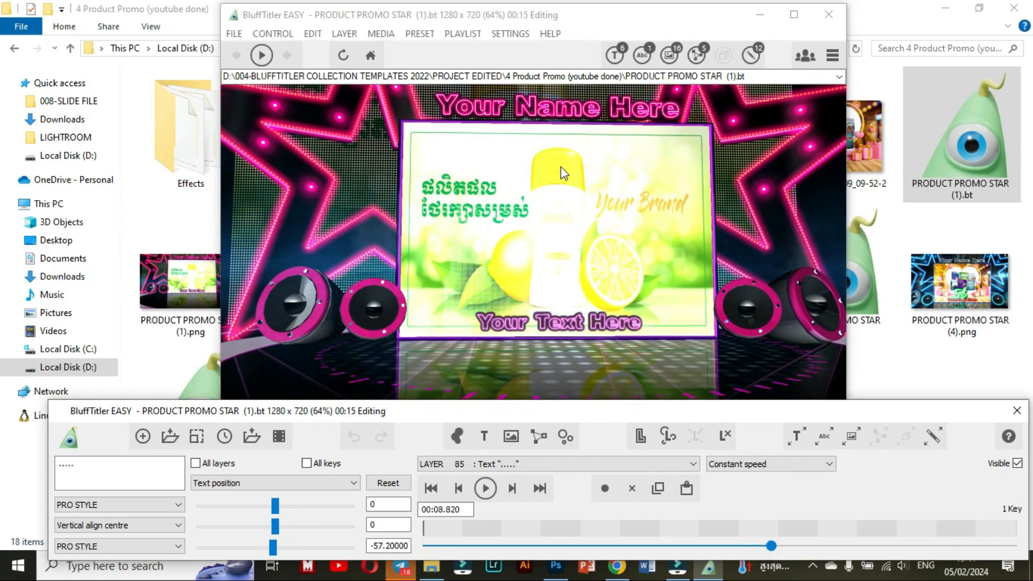
Step: Select layer 05, "Your Picture (Vector)", as the active layer
{"action": "left_click", "coordinate": [517, 252]}
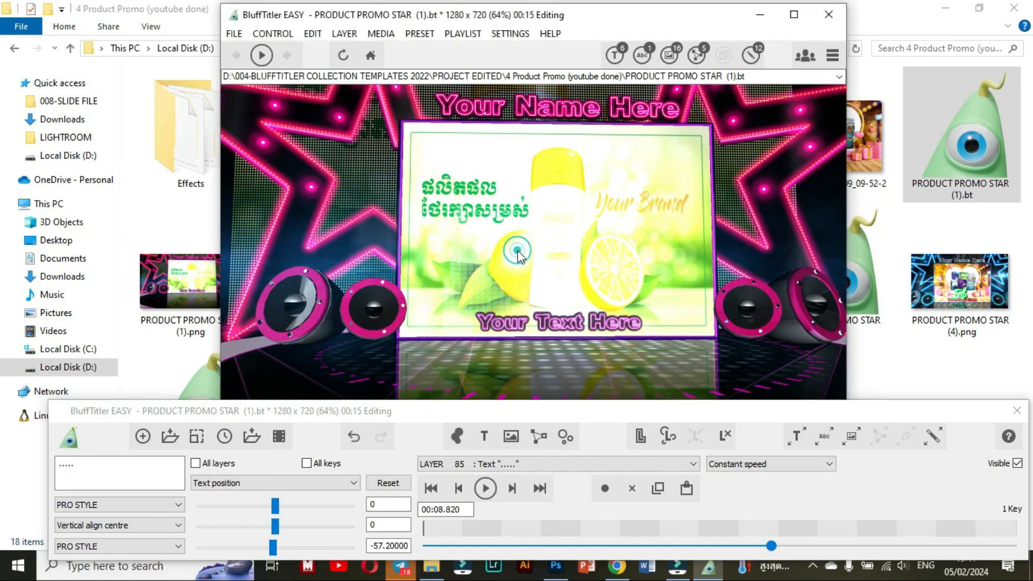
{"action": "left_click", "coordinate": [554, 173]}
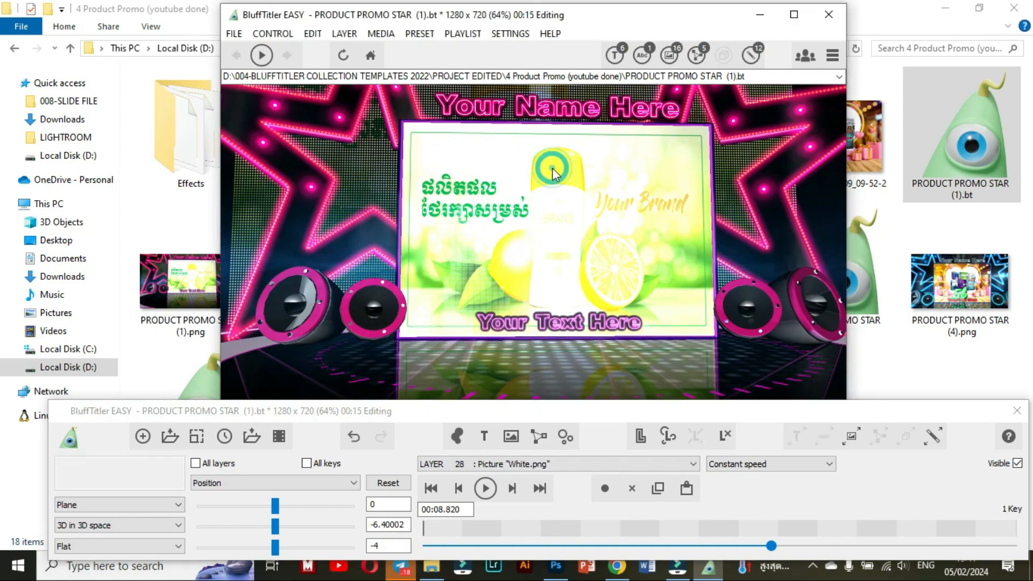
{"action": "left_click", "coordinate": [560, 465]}
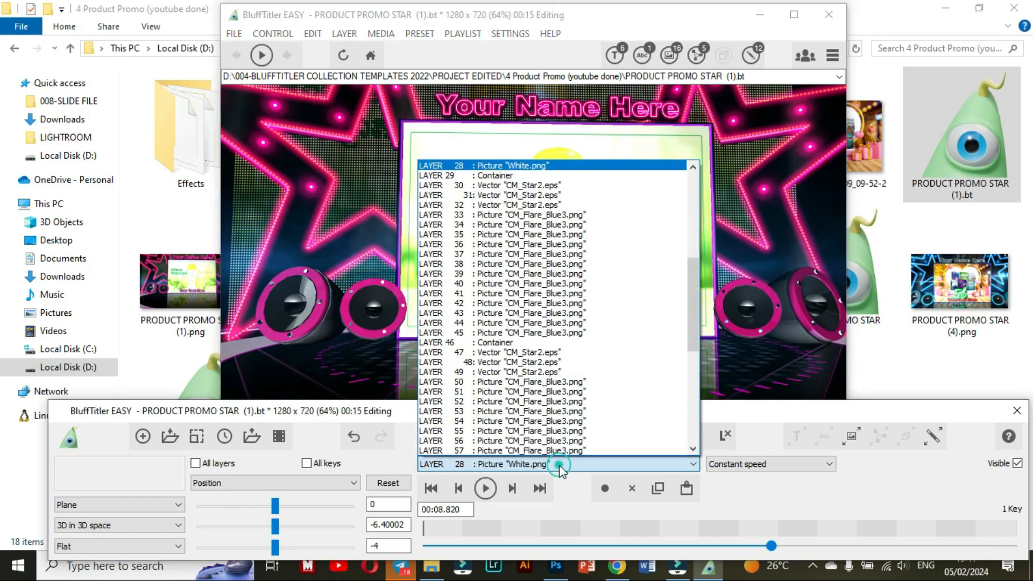
{"action": "left_click_drag", "start_coordinate": [691, 323], "coordinate": [706, 234]}
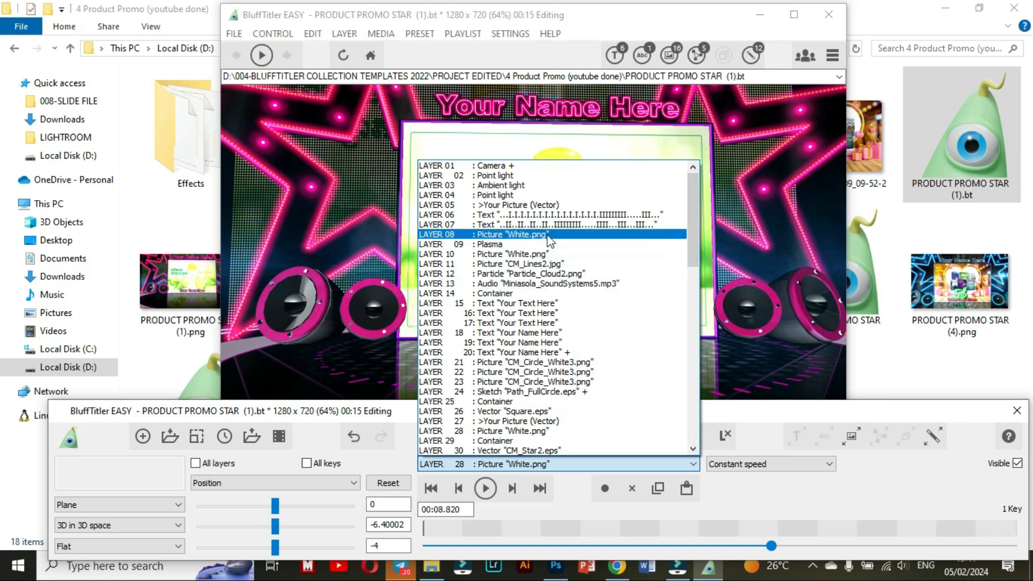
{"action": "left_click", "coordinate": [550, 206]}
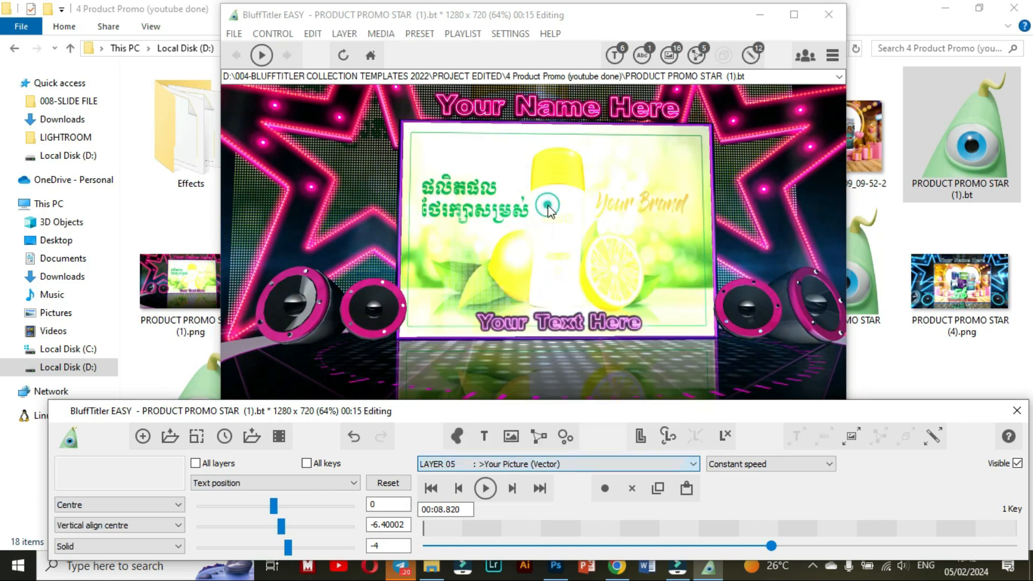
Step: Start choosing a new Texture 1 for layer 5 and browse to the Downloads folder in an enlarged file dialog
{"action": "left_click", "coordinate": [854, 434]}
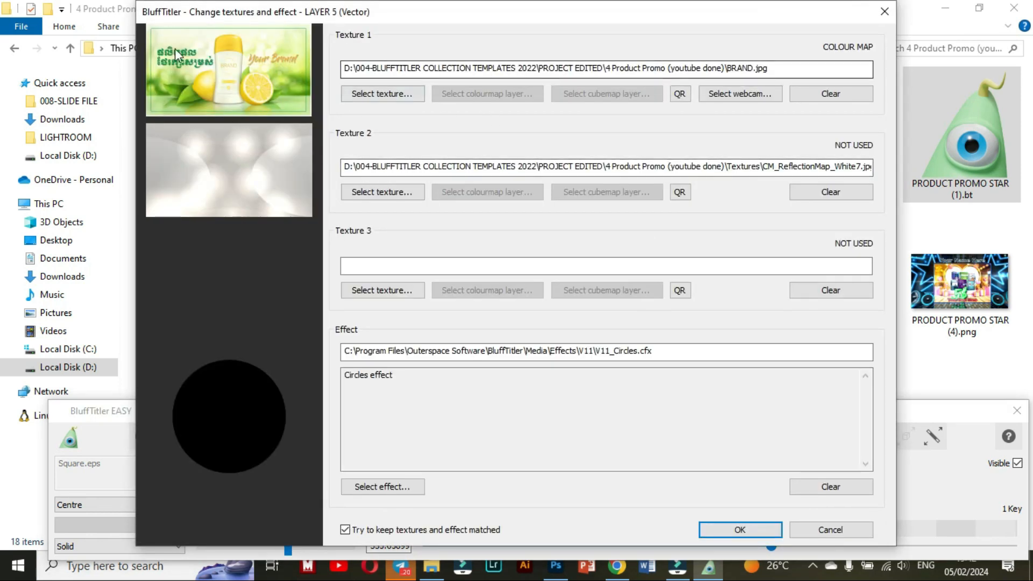
{"action": "left_click", "coordinate": [387, 93]}
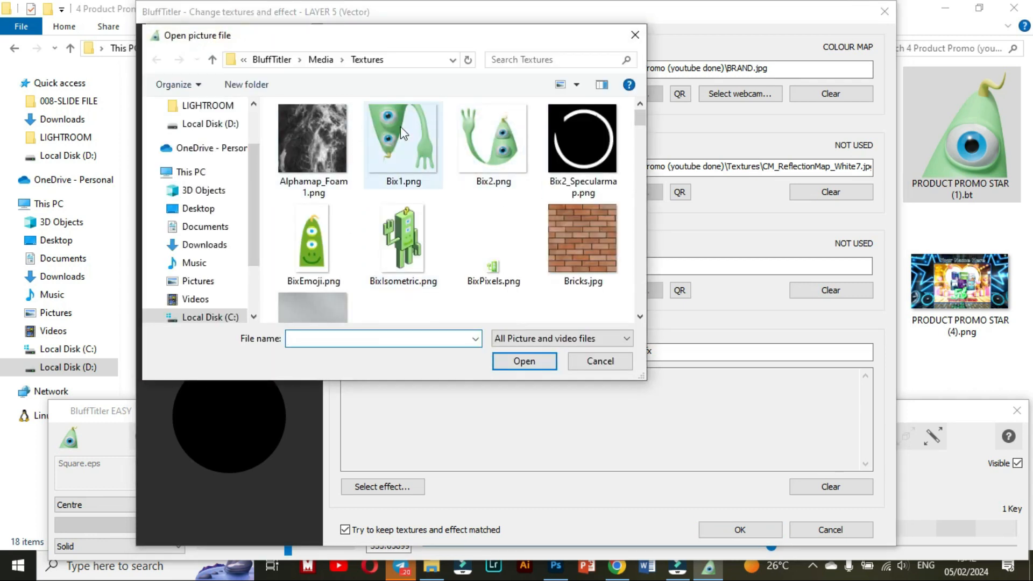
{"action": "left_click", "coordinate": [204, 245]}
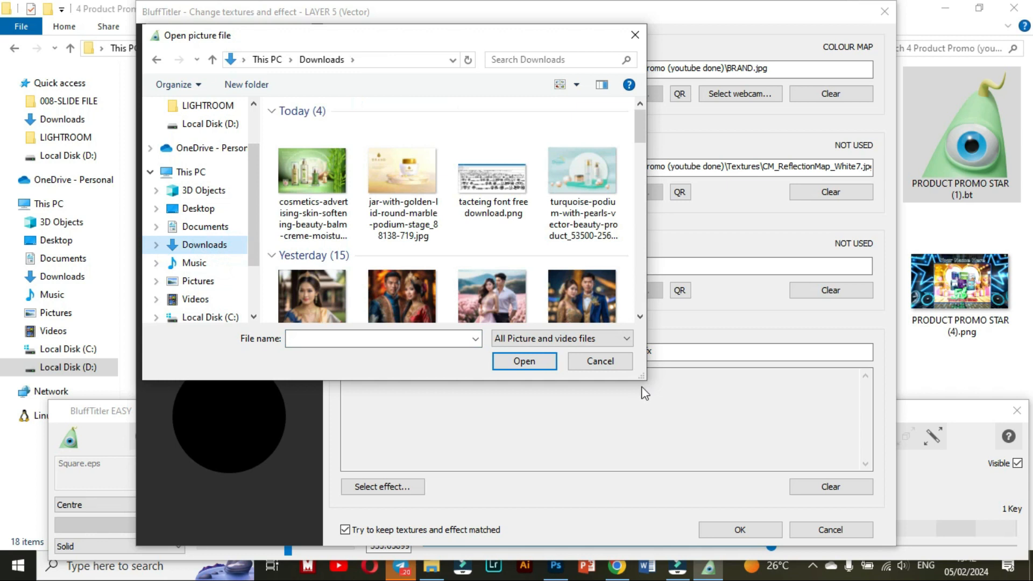
{"action": "left_click_drag", "start_coordinate": [639, 380], "coordinate": [921, 505]}
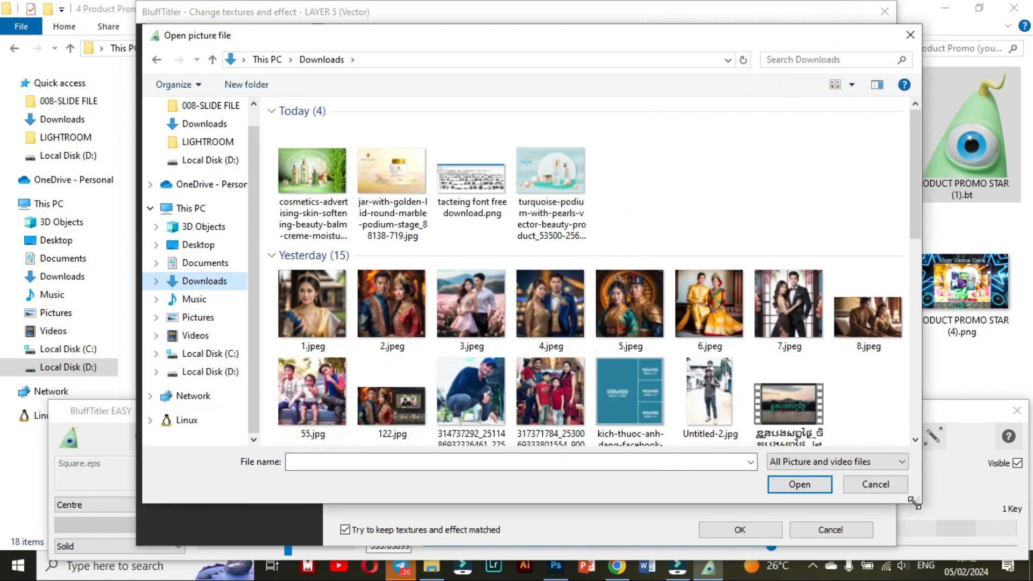
{"action": "left_click_drag", "start_coordinate": [760, 39], "coordinate": [735, 34]}
Step: Place the green cosmetics-advertising image from the Downloads folder into the blank 1920 x 1080 px Photoshop document
{"action": "left_click", "coordinate": [555, 566]}
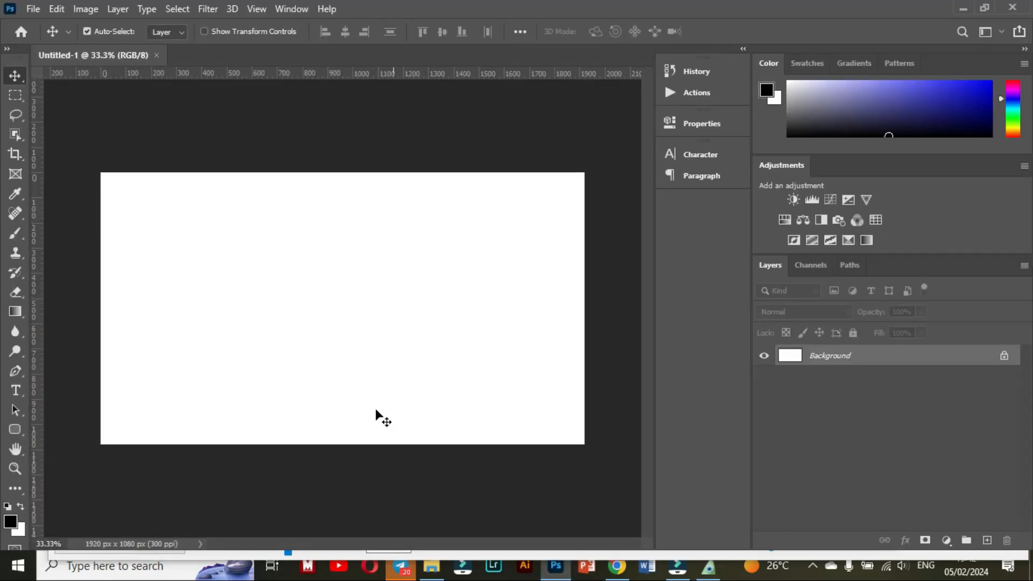
{"action": "left_click", "coordinate": [431, 568]}
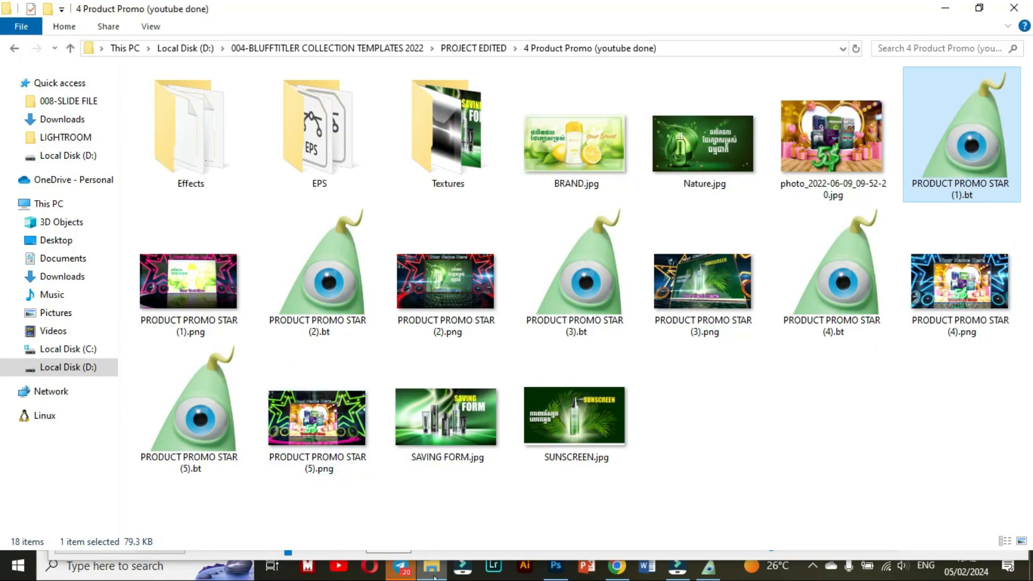
{"action": "right_click", "coordinate": [432, 574]}
{"action": "left_click", "coordinate": [411, 486]}
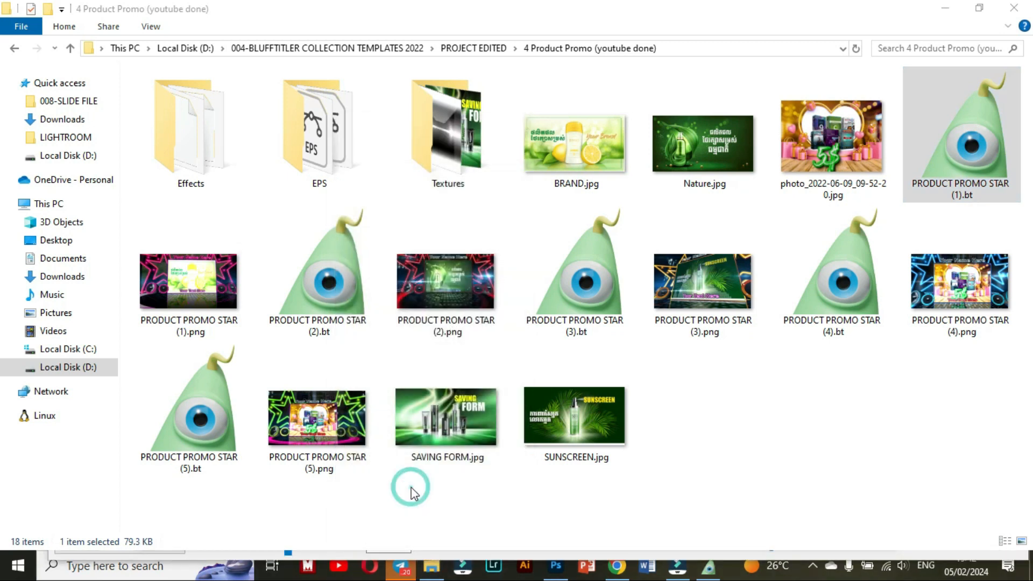
{"action": "double_click", "coordinate": [381, 105]}
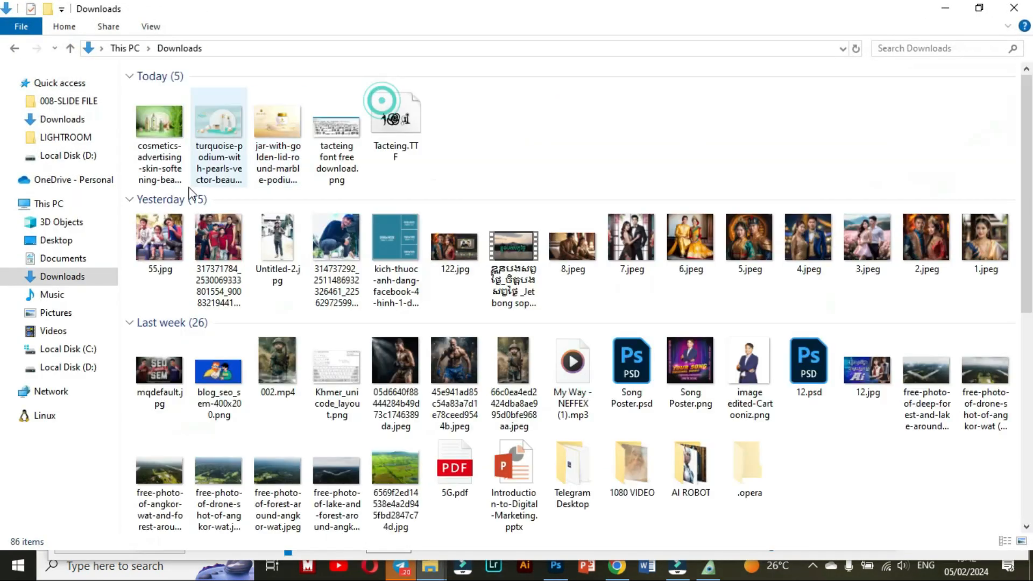
{"action": "left_click_drag", "start_coordinate": [160, 135], "coordinate": [357, 312]}
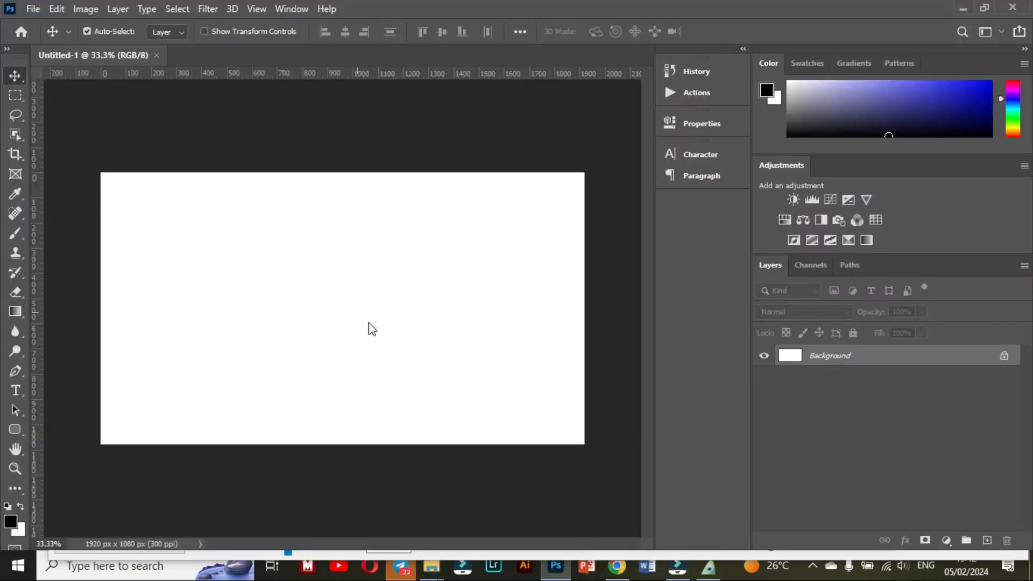
Step: Scale the placed image to 83.03% so it spans the canvas width, shift it slightly down and commit the placement
{"action": "left_click_drag", "start_coordinate": [141, 310], "coordinate": [101, 308]}
{"action": "left_click_drag", "start_coordinate": [547, 308], "coordinate": [584, 308]}
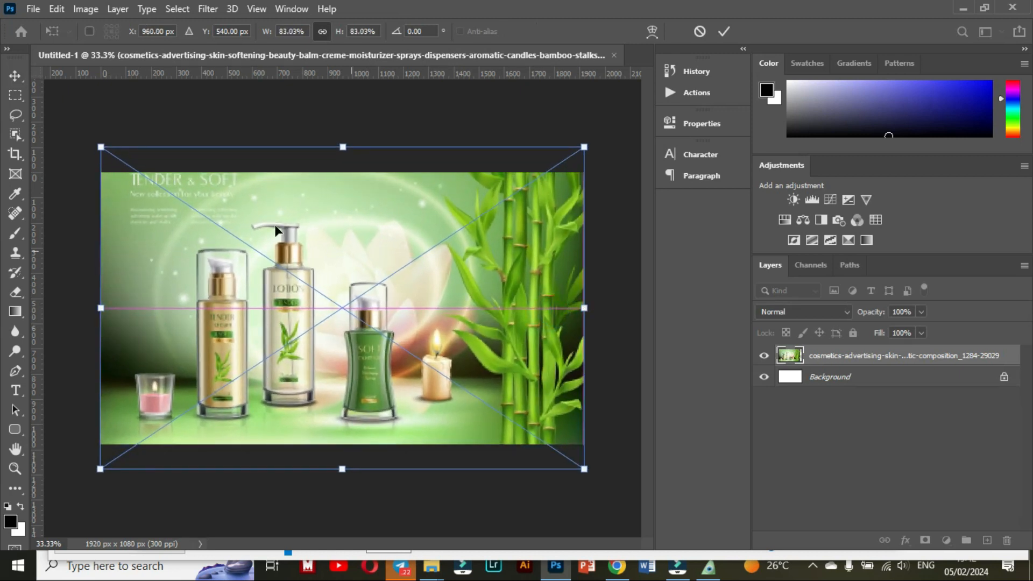
{"action": "left_click_drag", "start_coordinate": [296, 270], "coordinate": [295, 279]}
{"action": "left_click", "coordinate": [15, 78]}
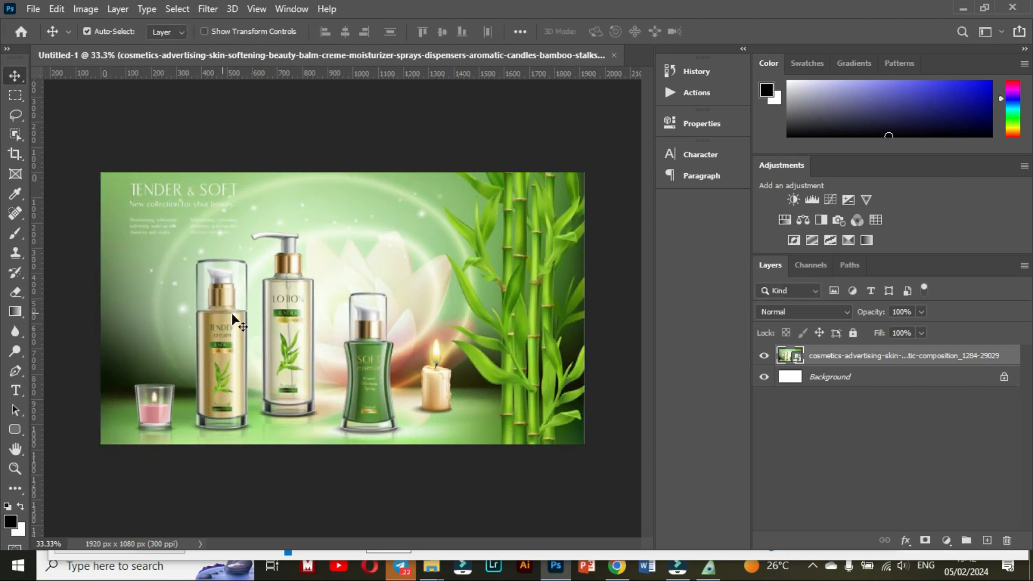
Step: Apply the Camera Raw Filter to the cosmetics image with Shadows set to -99
{"action": "left_click", "coordinate": [215, 10]}
{"action": "left_click", "coordinate": [238, 98]}
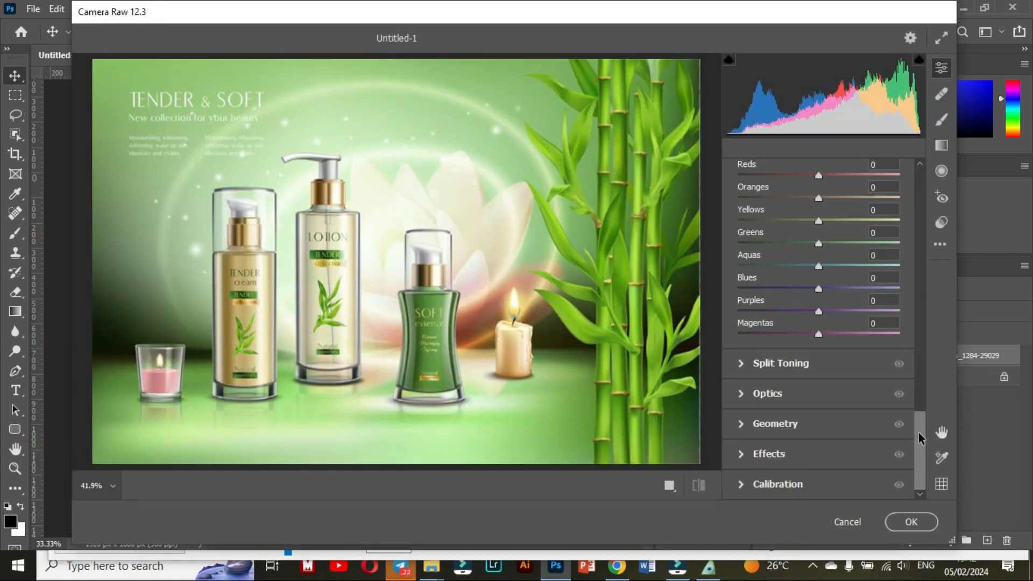
{"action": "left_click_drag", "start_coordinate": [921, 438], "coordinate": [945, 171]}
{"action": "left_click_drag", "start_coordinate": [818, 425], "coordinate": [732, 428]}
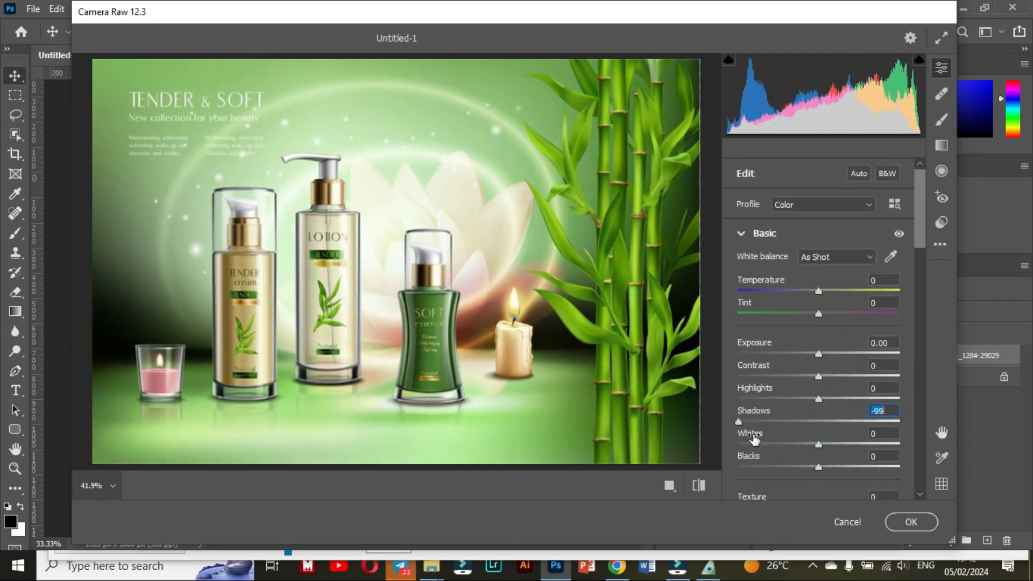
{"action": "left_click", "coordinate": [911, 522]}
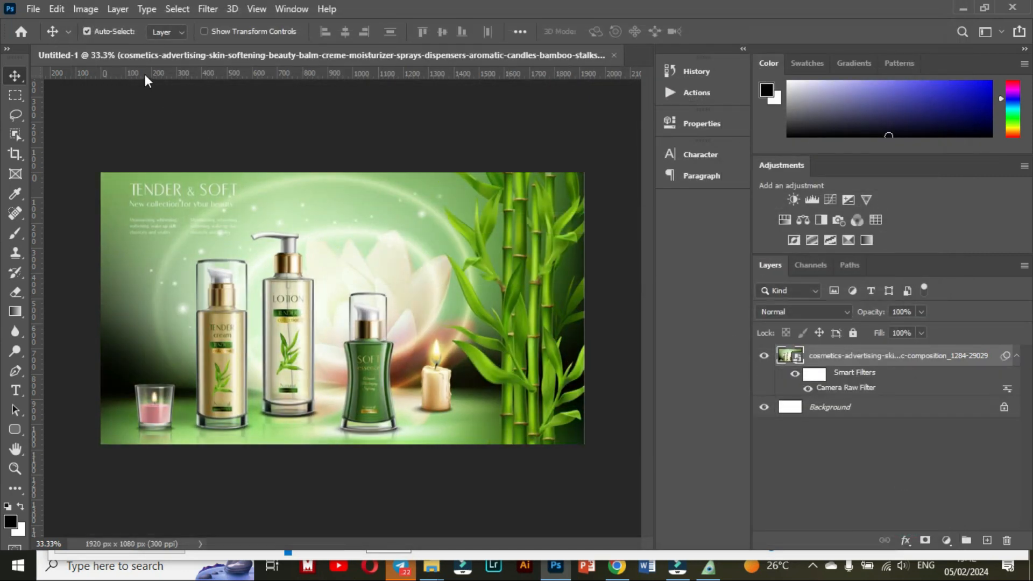
Step: Save the document as a JPEG at quality 8 in Downloads, overwriting the original cosmetics-advertising image
{"action": "left_click", "coordinate": [31, 9]}
{"action": "left_click", "coordinate": [93, 191]}
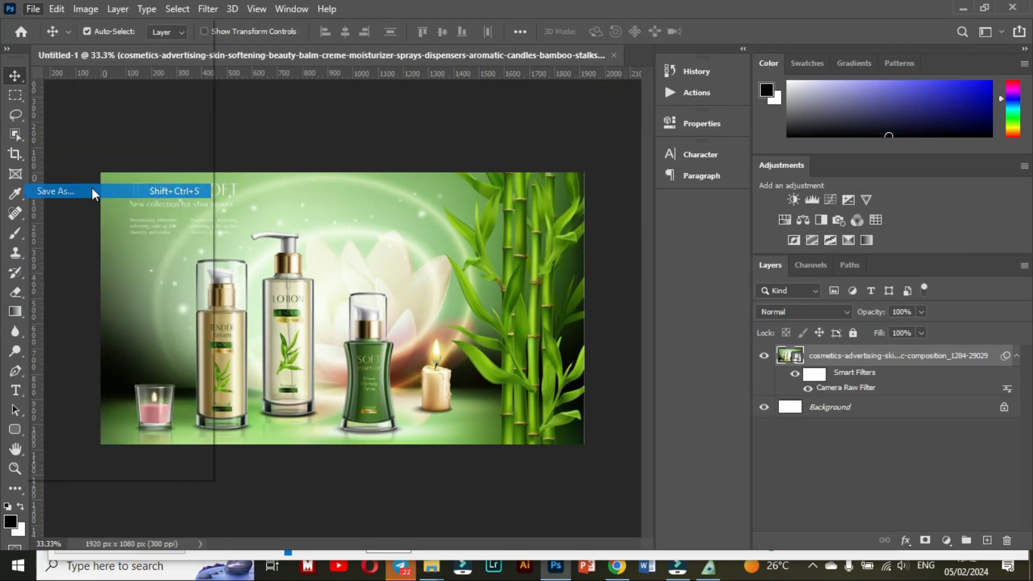
{"action": "left_click", "coordinate": [601, 414]}
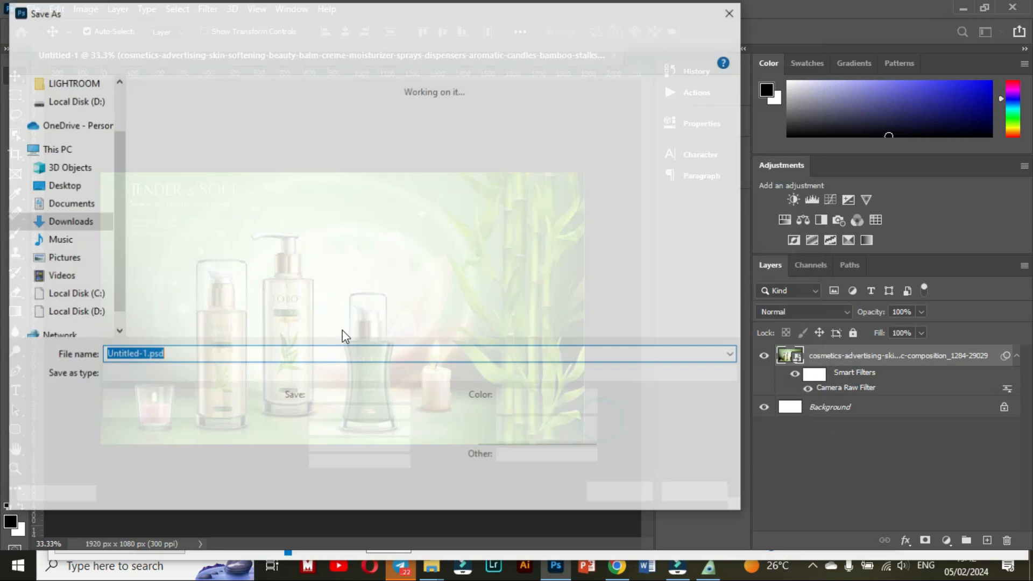
{"action": "left_click", "coordinate": [157, 374]}
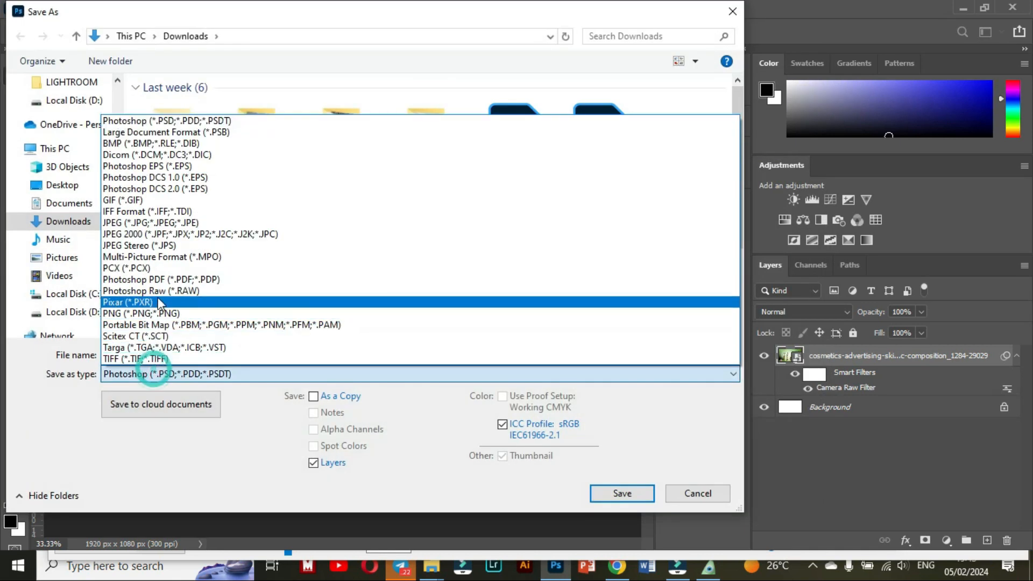
{"action": "left_click", "coordinate": [173, 223]}
{"action": "left_click", "coordinate": [194, 119]}
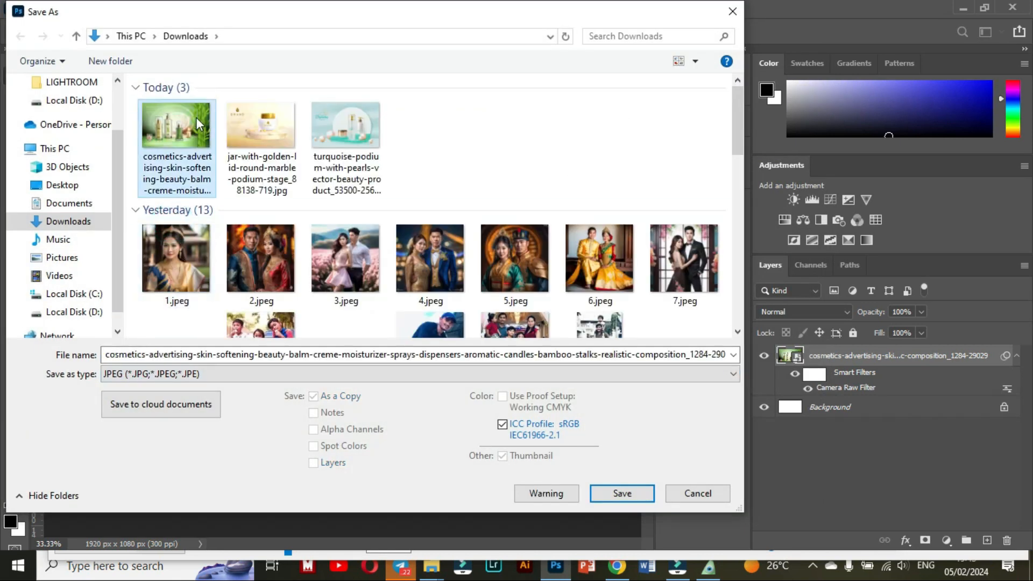
{"action": "left_click", "coordinate": [605, 491]}
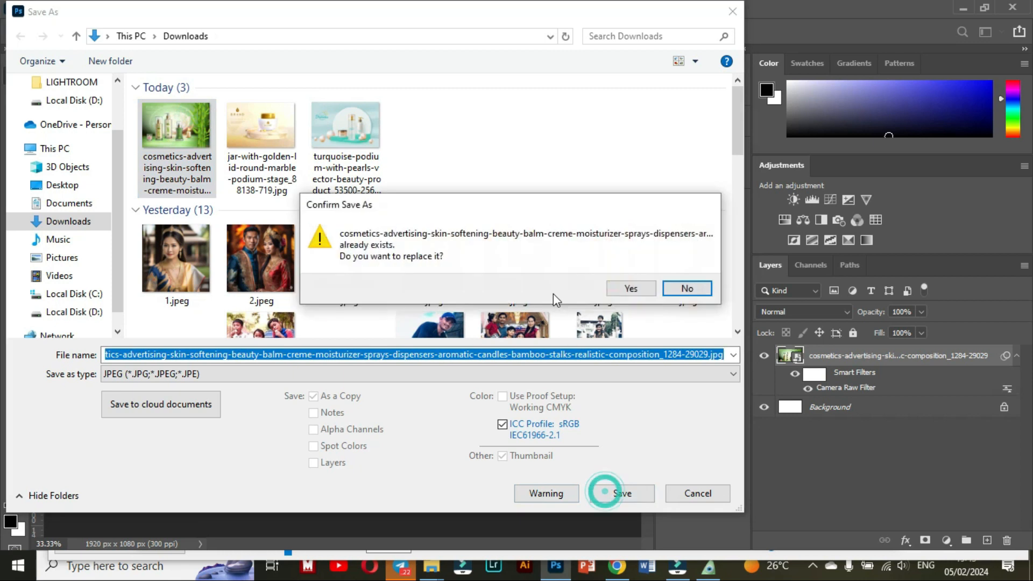
{"action": "left_click", "coordinate": [625, 289]}
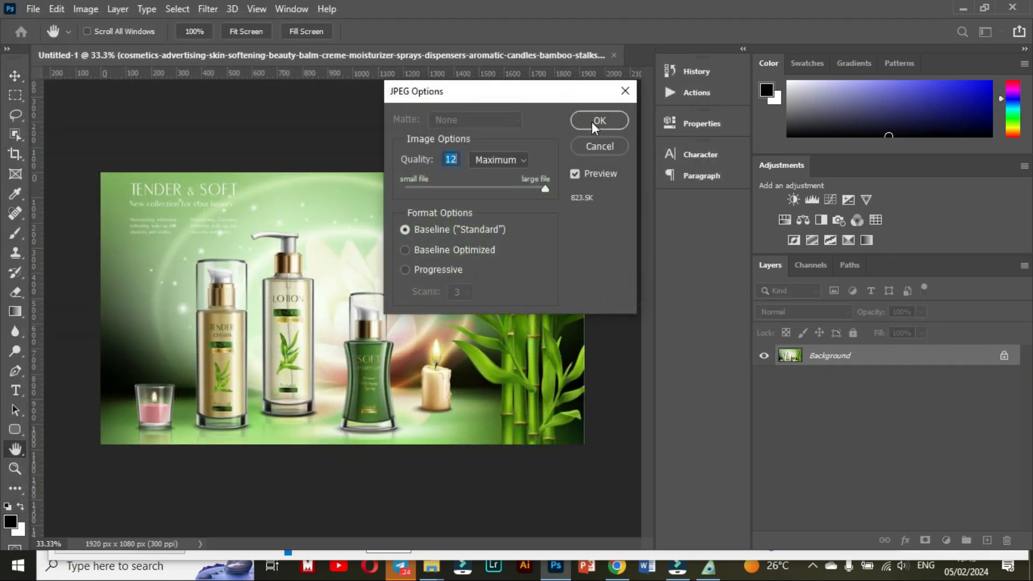
{"action": "type", "text": "8"}
{"action": "left_click", "coordinate": [591, 122]}
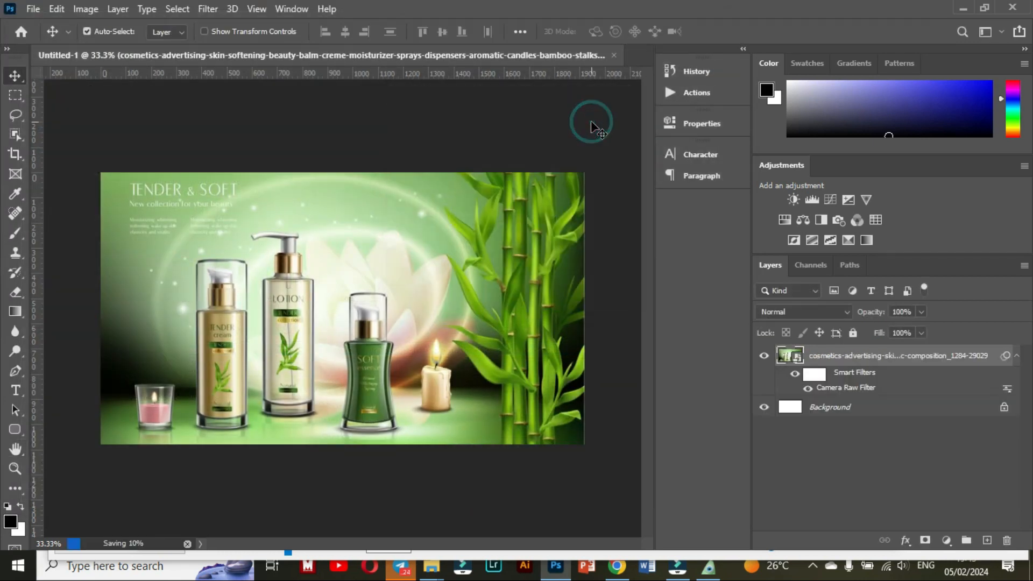
Step: Delete the cosmetics image layer from the canvas and minimize Photoshop
{"action": "left_click", "coordinate": [440, 267]}
{"action": "key", "text": "Delete"}
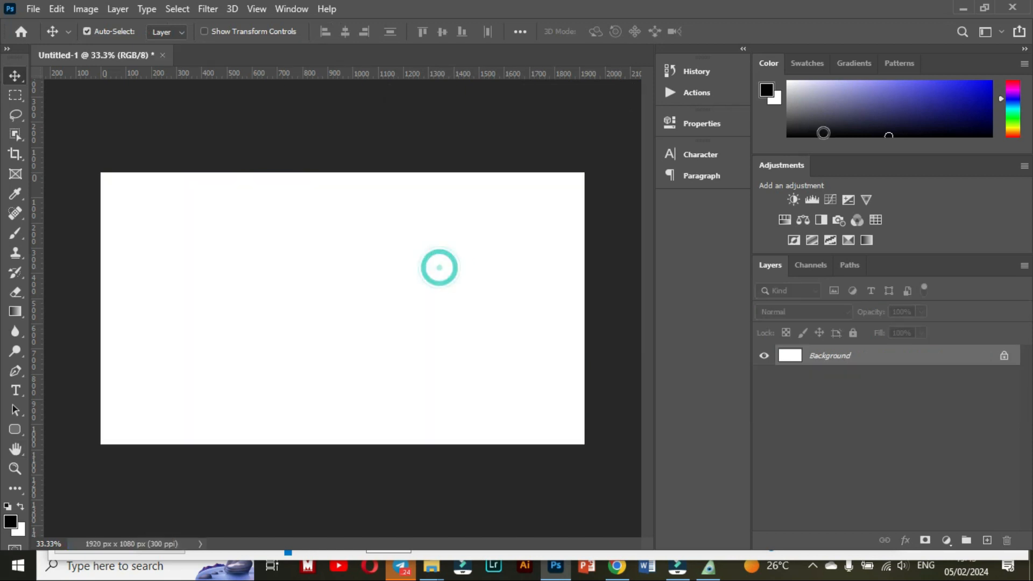
{"action": "left_click", "coordinate": [967, 7]}
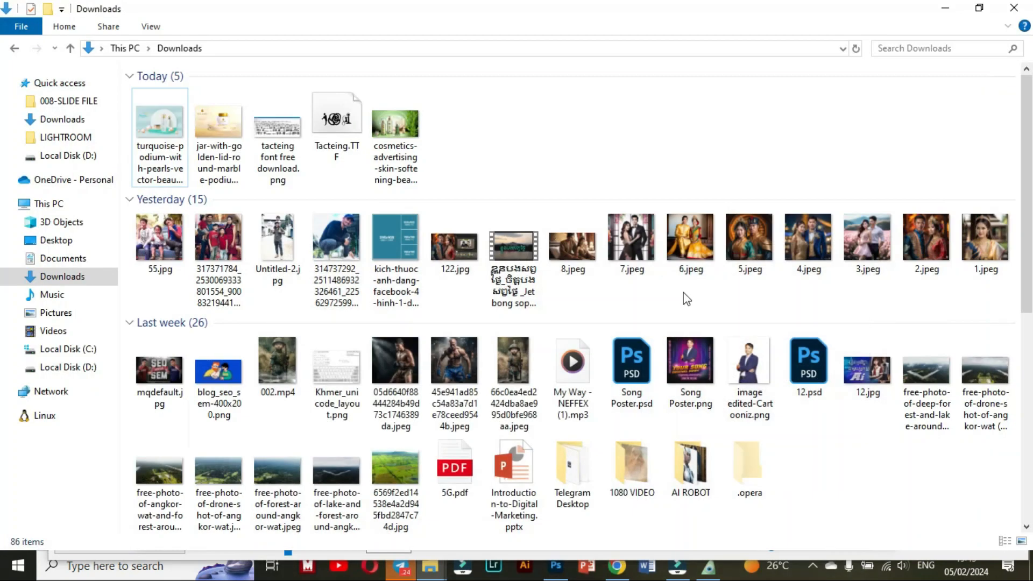
Step: Switch back to BluffTitler and apply the edited cosmetics-advertising image as Texture 1 of layer 5
{"action": "left_click", "coordinate": [712, 574]}
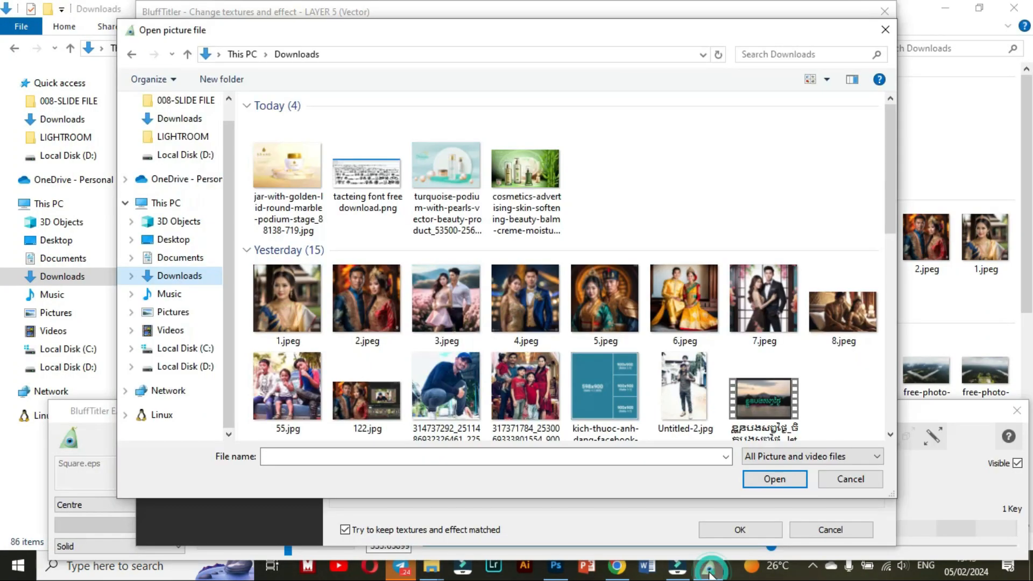
{"action": "double_click", "coordinate": [517, 173]}
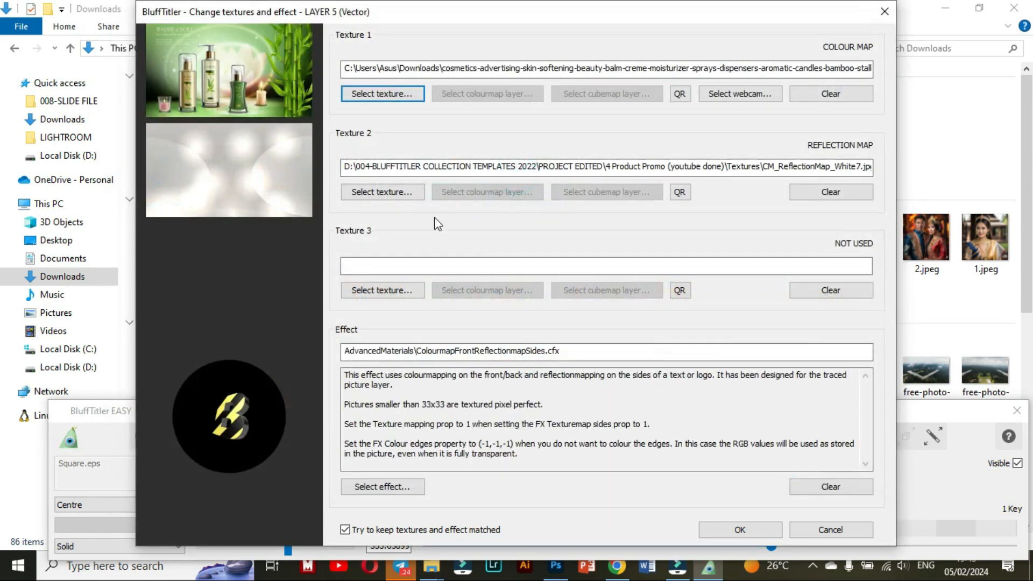
{"action": "left_click", "coordinate": [748, 527]}
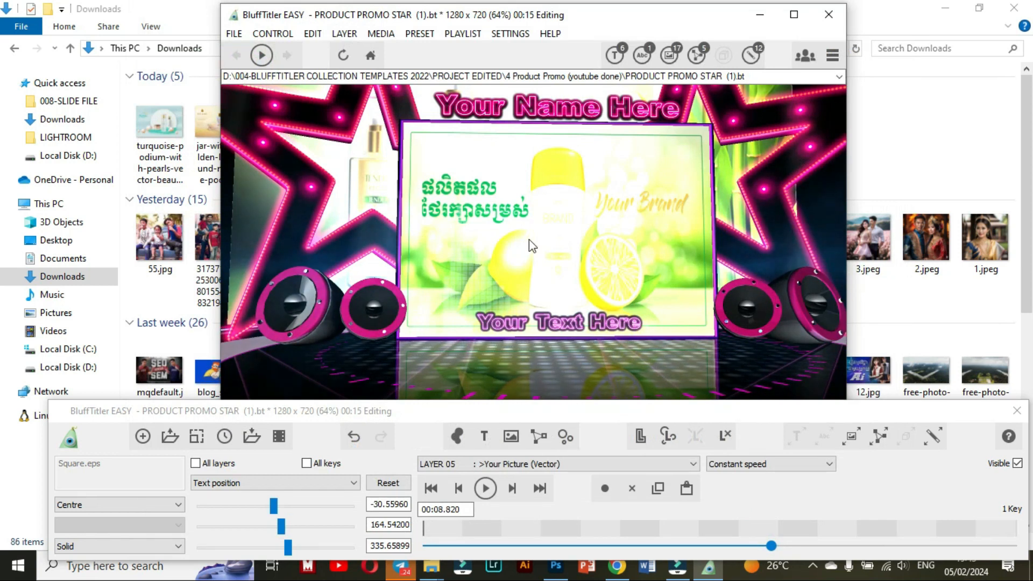
{"action": "left_click", "coordinate": [682, 270]}
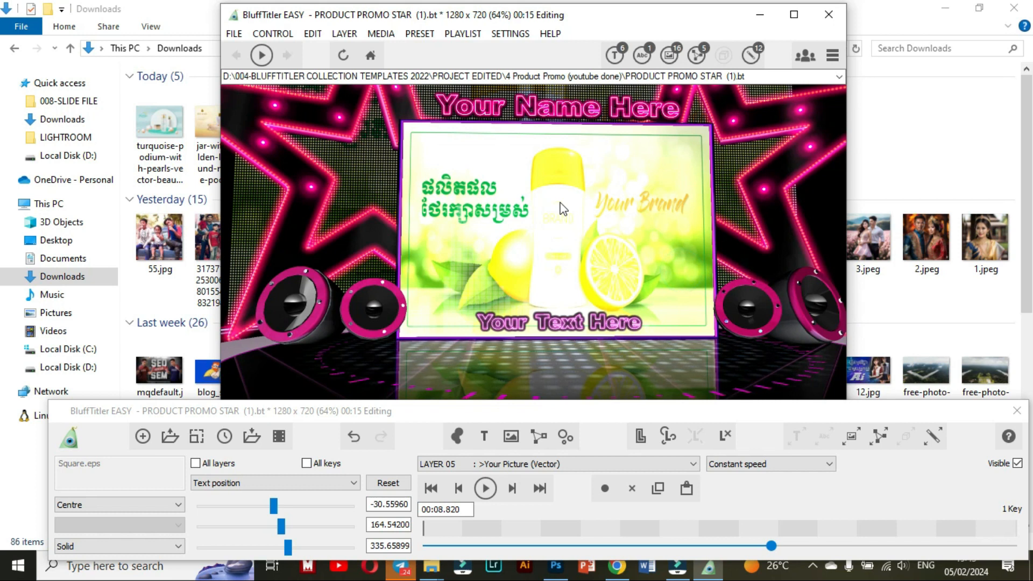
{"action": "left_click", "coordinate": [628, 159]}
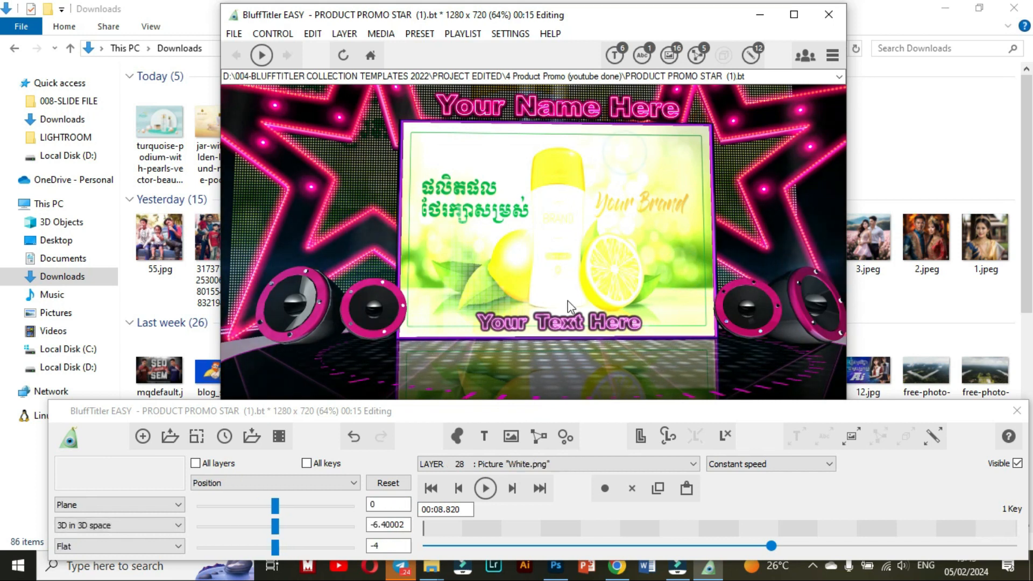
{"action": "left_click", "coordinate": [568, 463]}
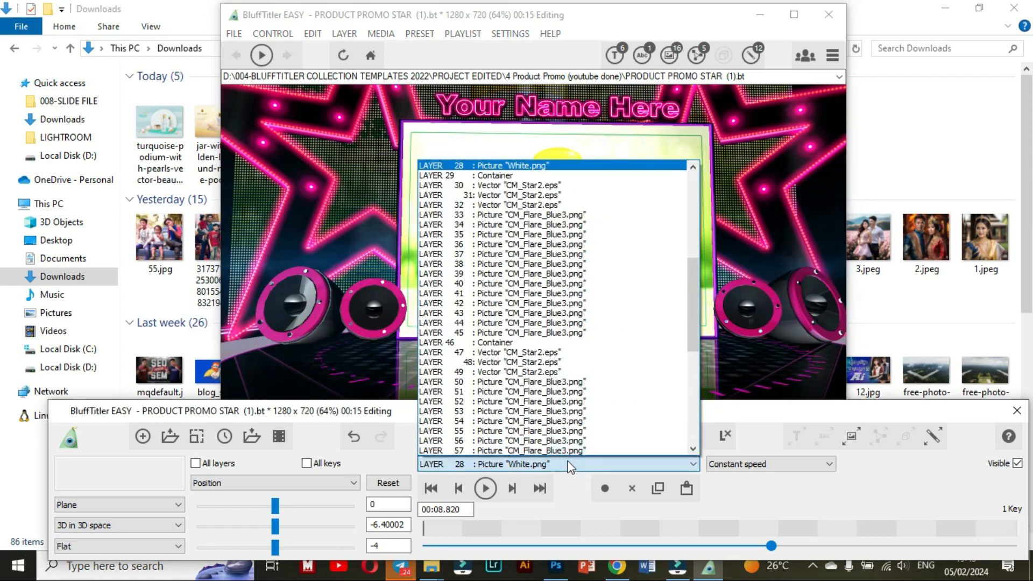
{"action": "left_click", "coordinate": [768, 424]}
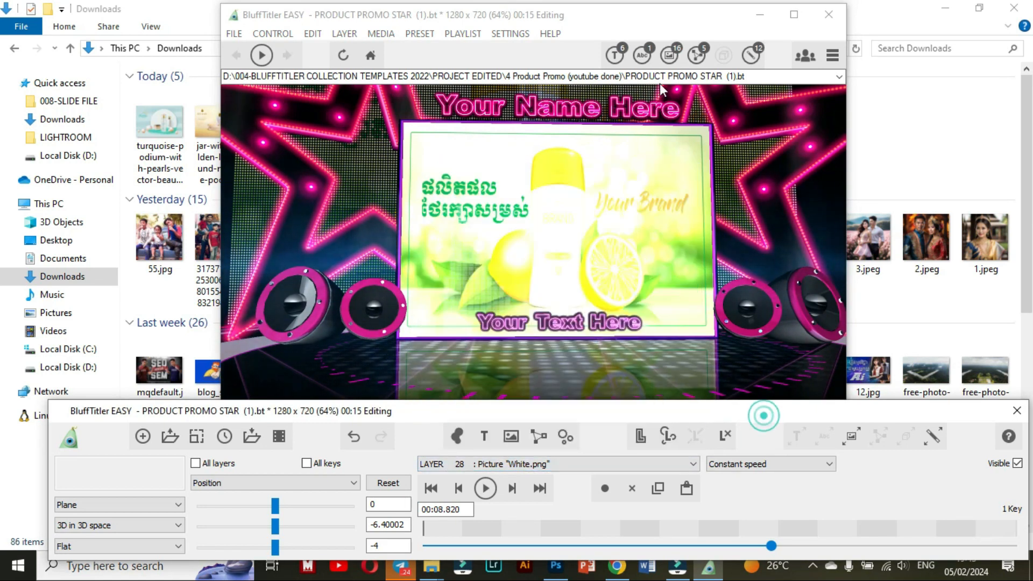
{"action": "left_click", "coordinate": [670, 56]}
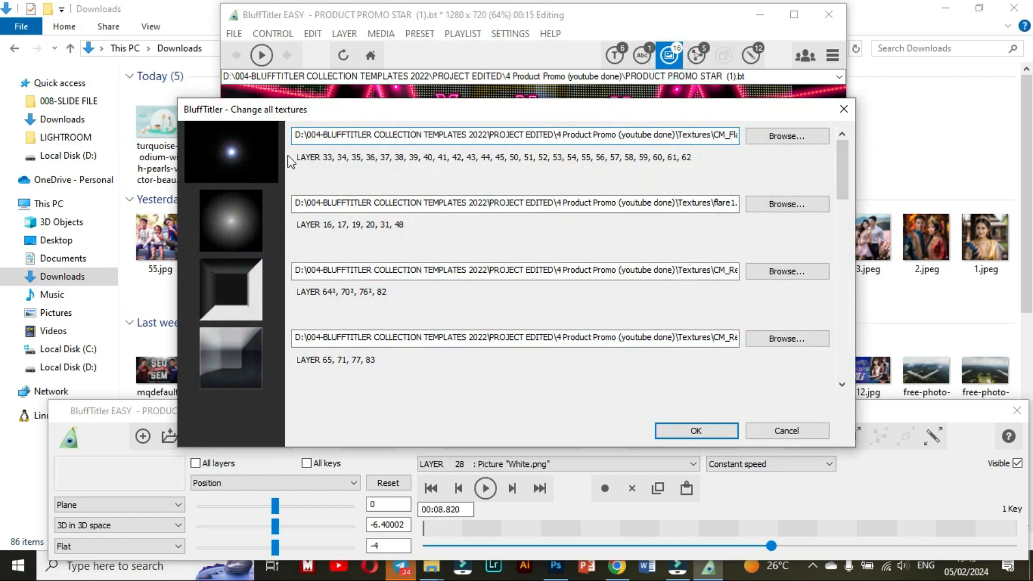
{"action": "left_click", "coordinate": [811, 431]}
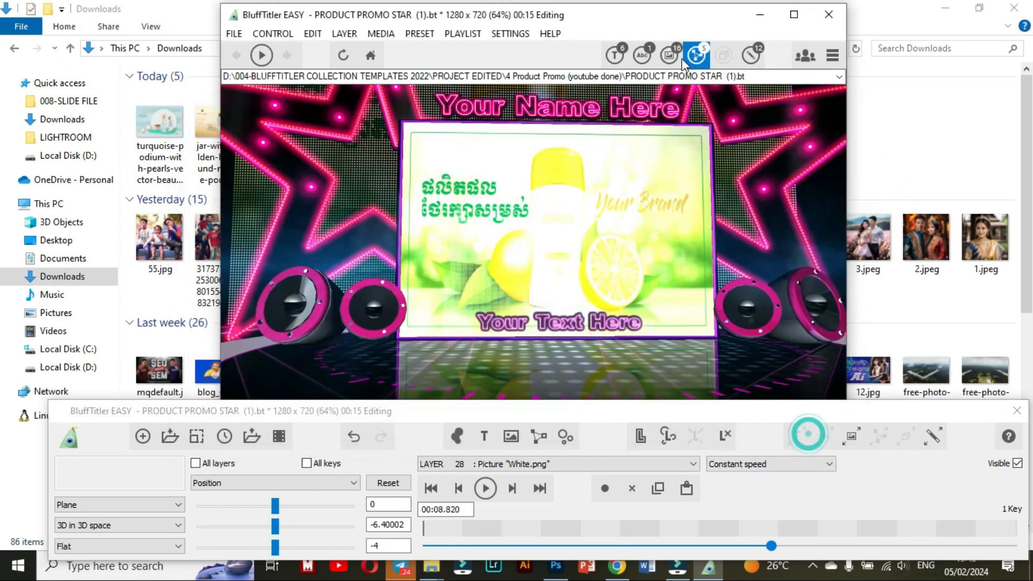
Step: Replace the BRAND.jpg texture of layers 5 and 27 with the cosmetics-advertising image from Downloads
{"action": "left_click", "coordinate": [666, 56]}
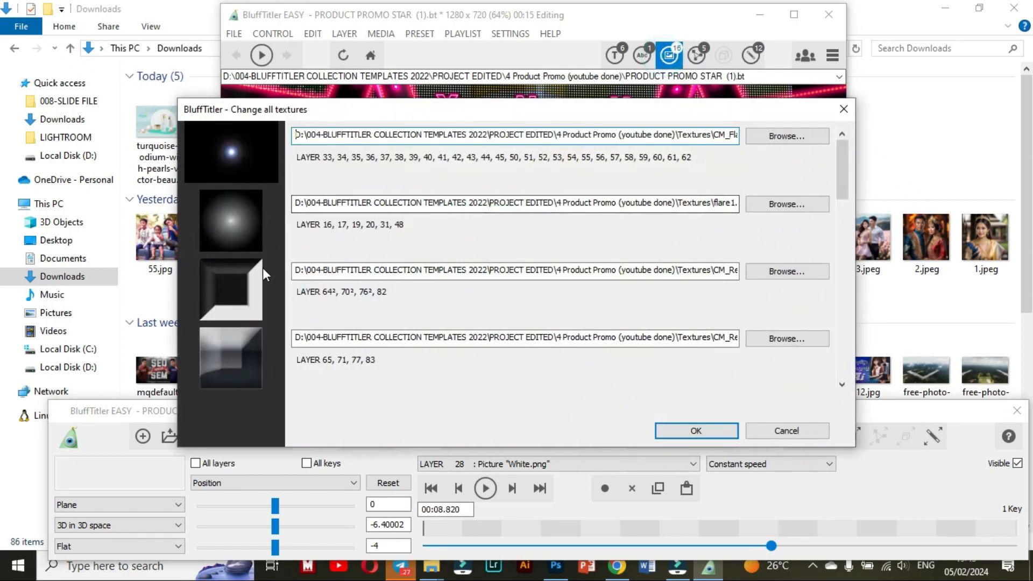
{"action": "scroll", "coordinate": [263, 267], "scroll_direction": "down", "scroll_amount": 5}
{"action": "scroll", "coordinate": [263, 267], "scroll_direction": "down", "scroll_amount": 5}
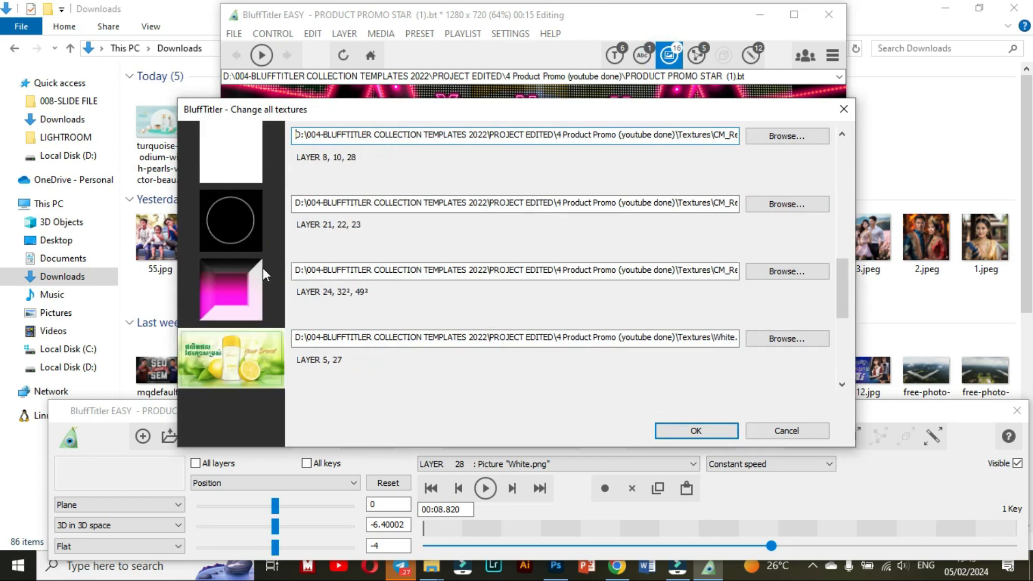
{"action": "scroll", "coordinate": [269, 345], "scroll_direction": "down", "scroll_amount": 1}
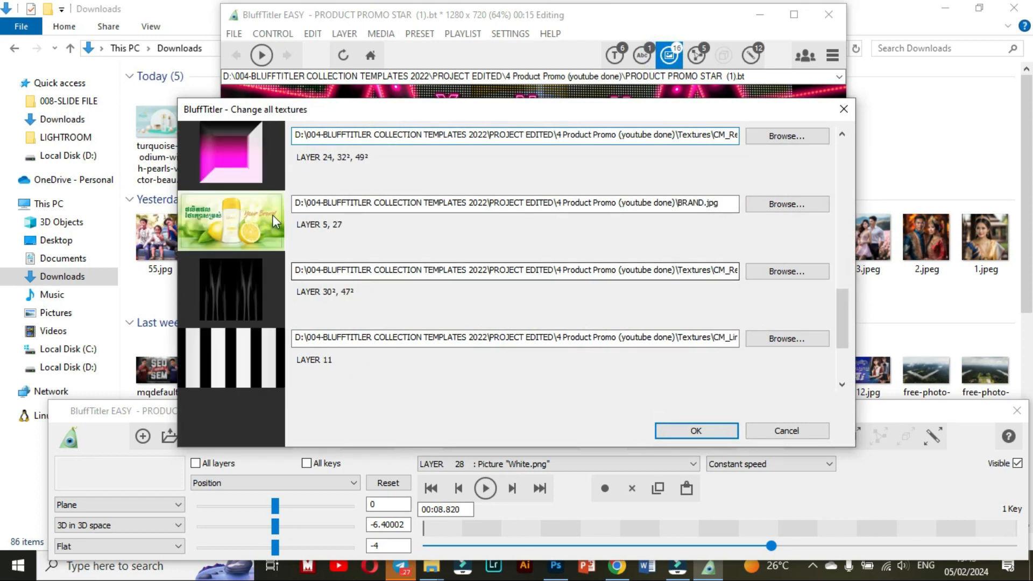
{"action": "left_click", "coordinate": [784, 209]}
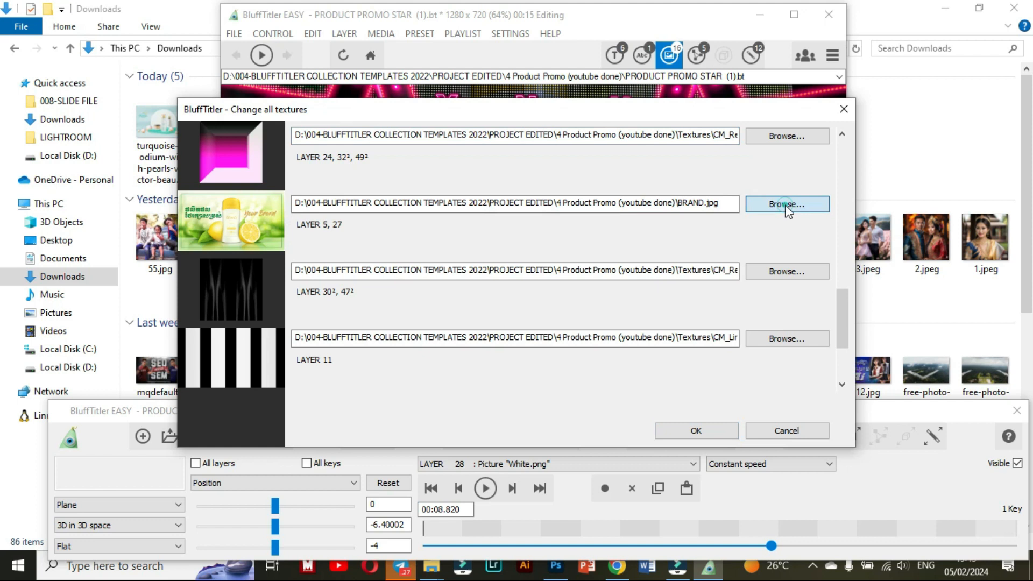
{"action": "double_click", "coordinate": [360, 224]}
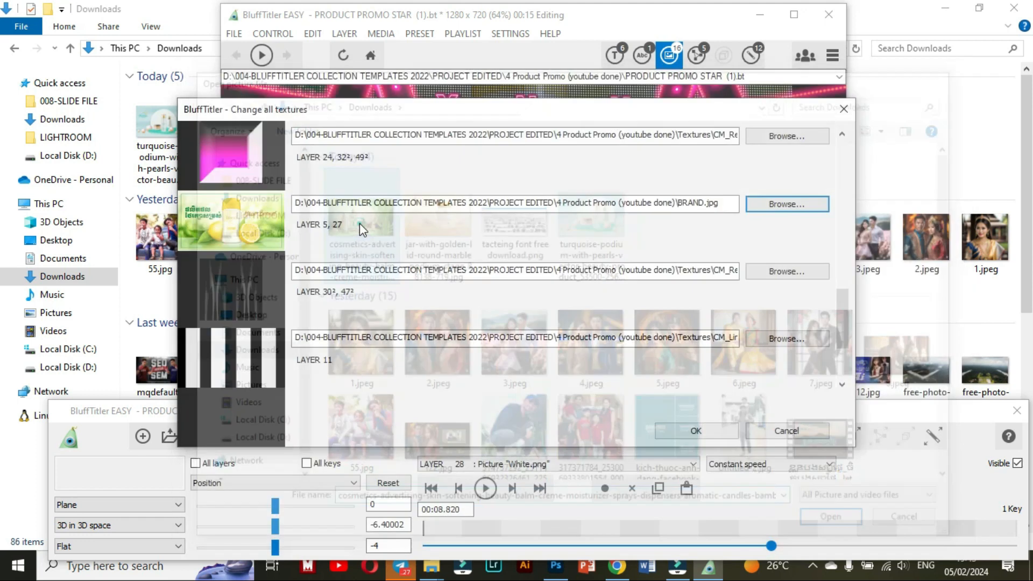
{"action": "left_click", "coordinate": [707, 430]}
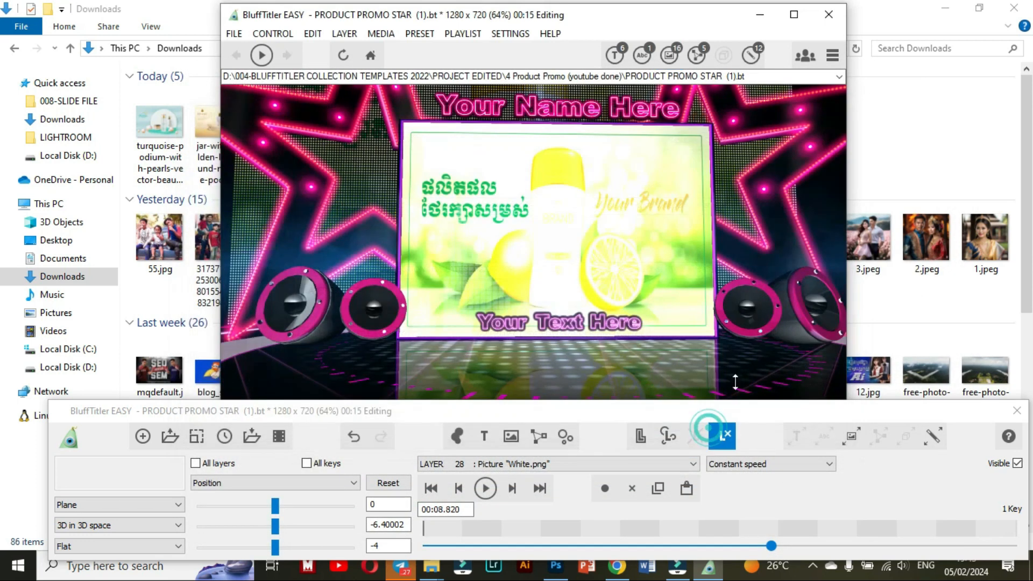
Step: Play the animation from the beginning to check the new product picture, pausing at about 8.5 seconds
{"action": "left_click_drag", "start_coordinate": [772, 544], "coordinate": [391, 540]}
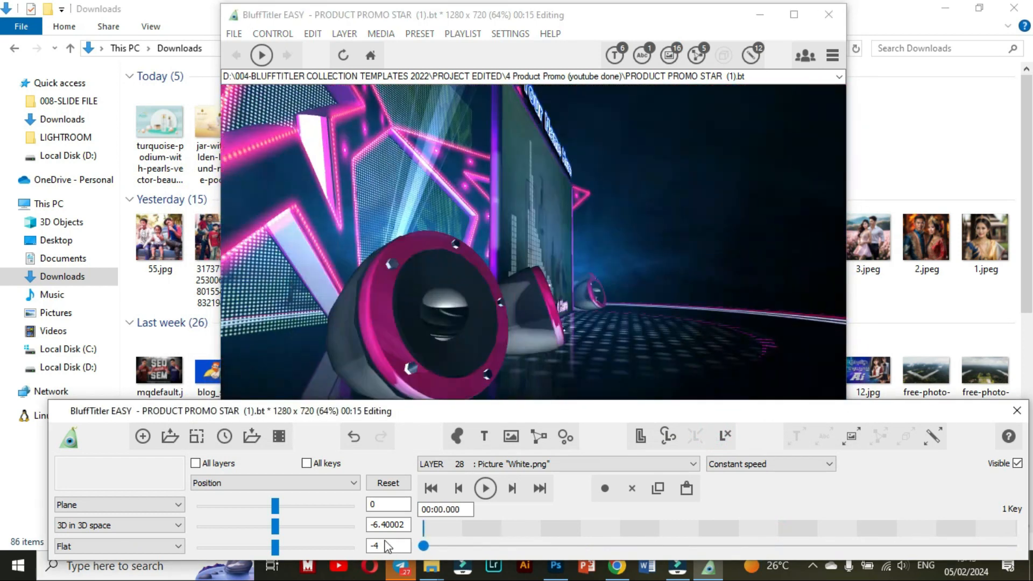
{"action": "left_click", "coordinate": [486, 489]}
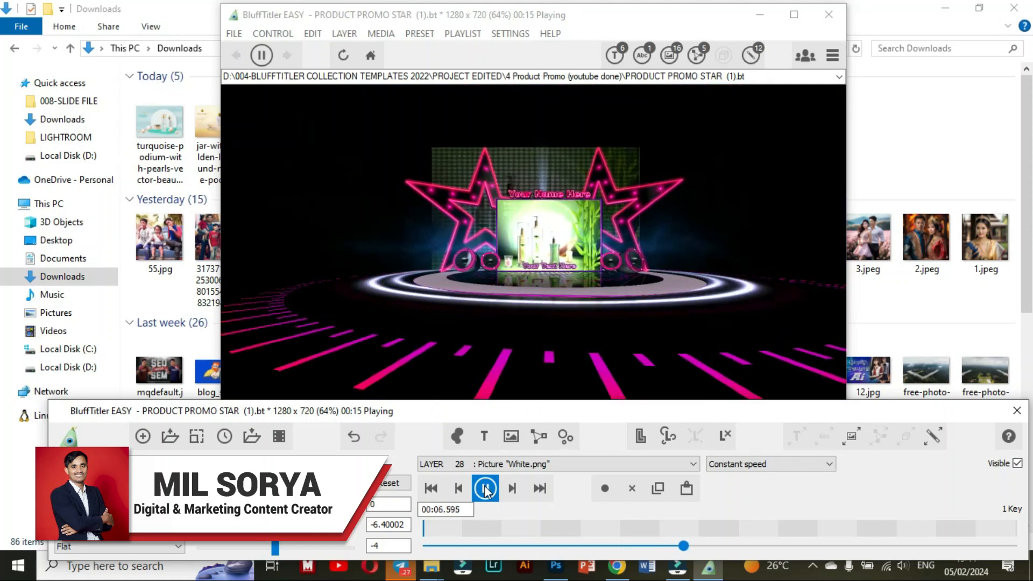
{"action": "left_click", "coordinate": [485, 488]}
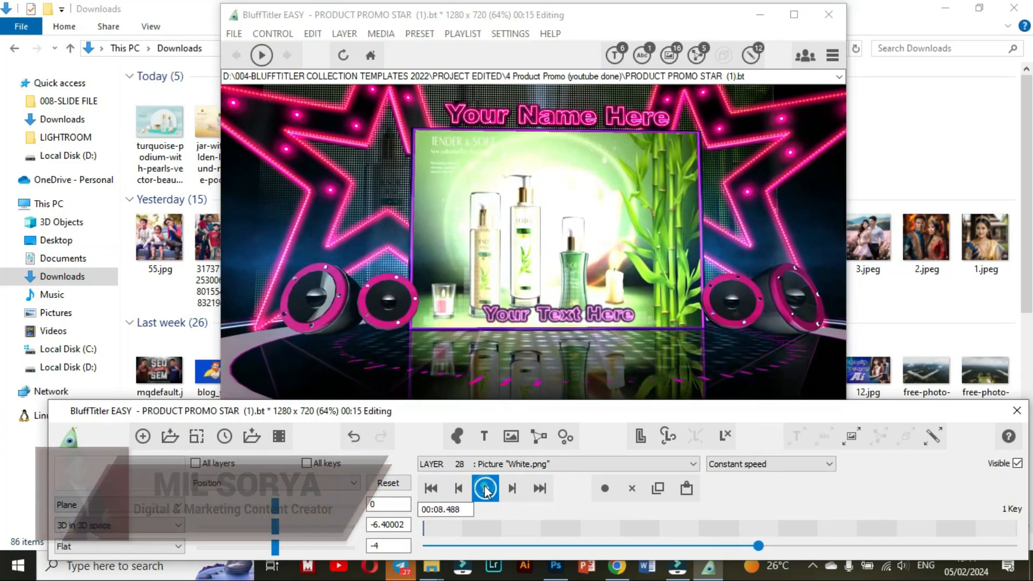
Step: Change the template's name text to "Your Product Name" and its "Your Text Here" text to "SPECIAL PROMOTION 2024"
{"action": "left_click", "coordinate": [615, 54]}
{"action": "left_click_drag", "start_coordinate": [548, 155], "coordinate": [953, 137]}
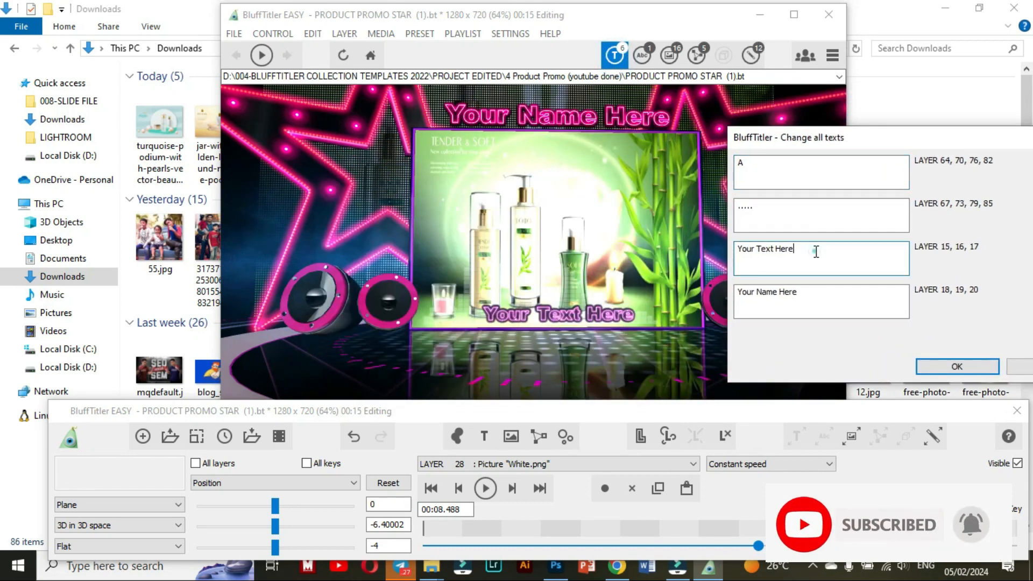
{"action": "left_click_drag", "start_coordinate": [815, 251], "coordinate": [728, 251]}
{"action": "left_click_drag", "start_coordinate": [825, 299], "coordinate": [728, 293]}
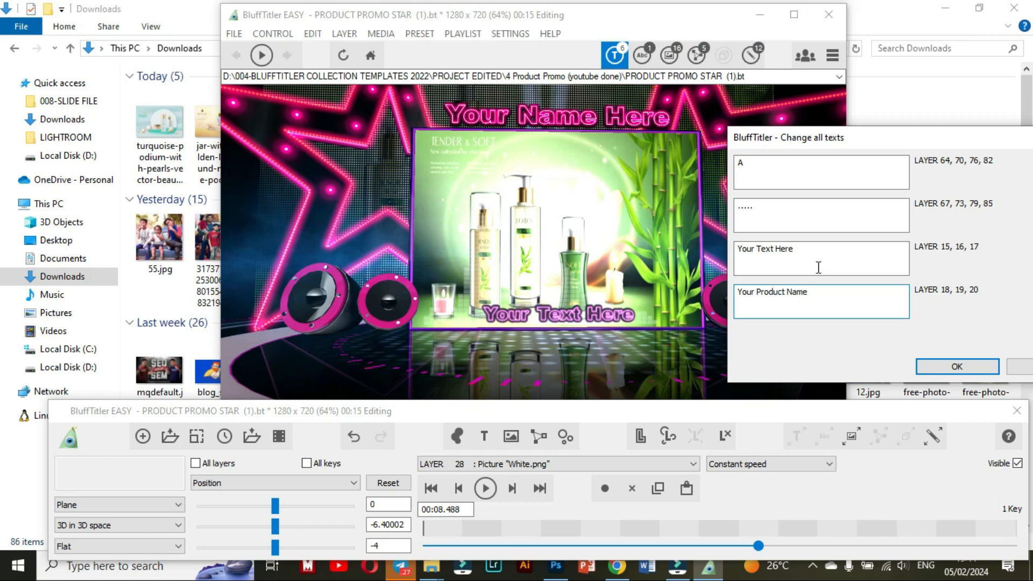
{"action": "left_click_drag", "start_coordinate": [838, 251], "coordinate": [745, 252]}
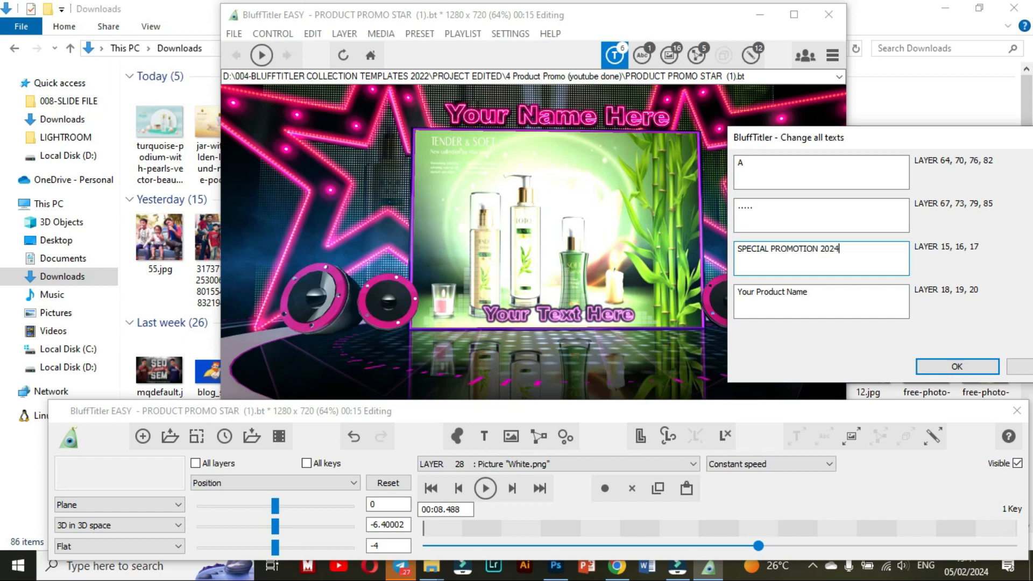
{"action": "left_click", "coordinate": [973, 371]}
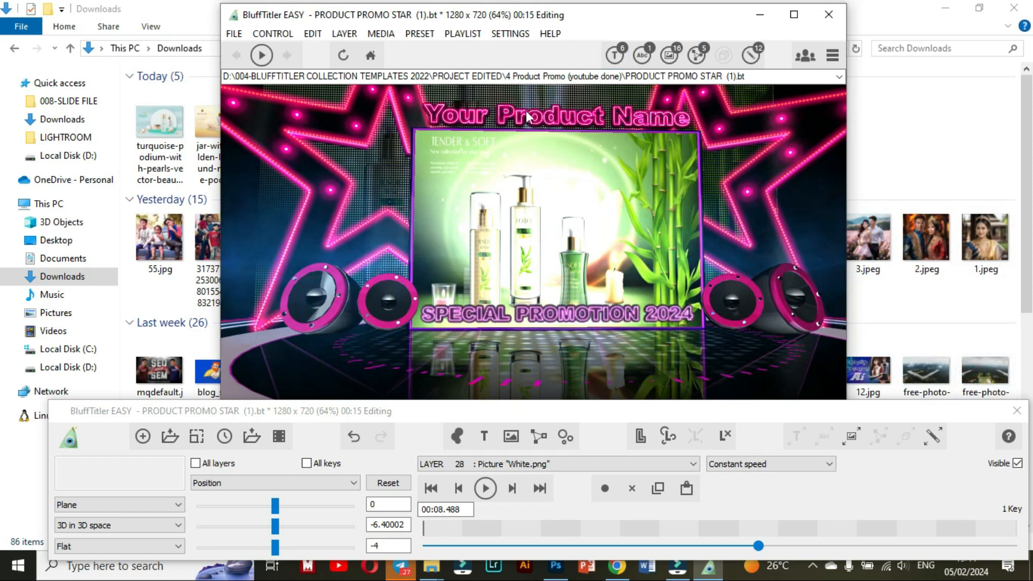
Step: Play the animation from an earlier point to check the new texts and close the template
{"action": "left_click_drag", "start_coordinate": [758, 545], "coordinate": [523, 546]}
{"action": "left_click", "coordinate": [481, 491]}
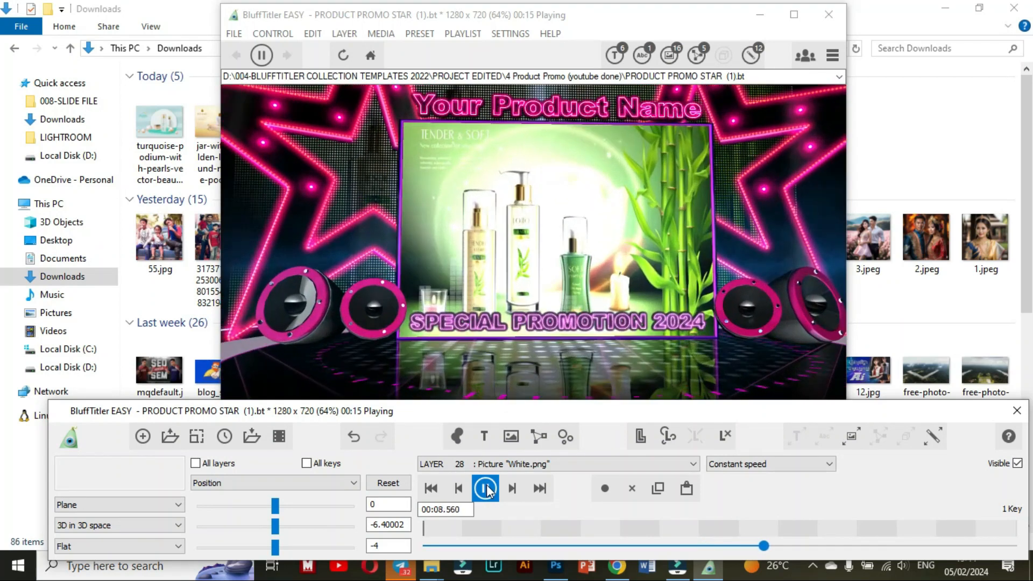
{"action": "left_click", "coordinate": [828, 15]}
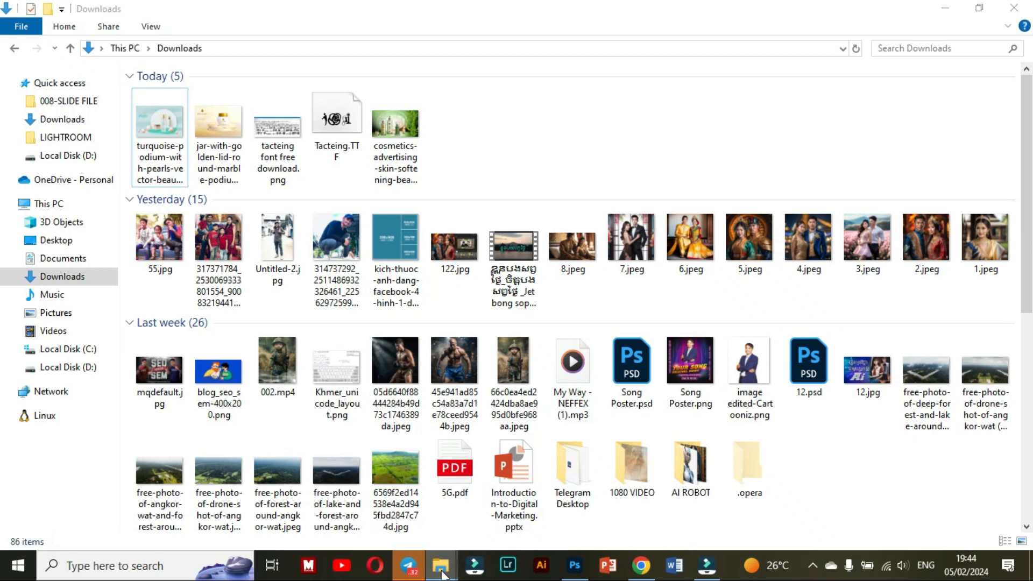
Step: Open PRODUCT PROMO STAR (2).bt from the 4 Product Promo (youtube done) folder and pause its playback at about 10.7 seconds
{"action": "mouse_move", "coordinate": [440, 567]}
{"action": "left_click", "coordinate": [364, 530]}
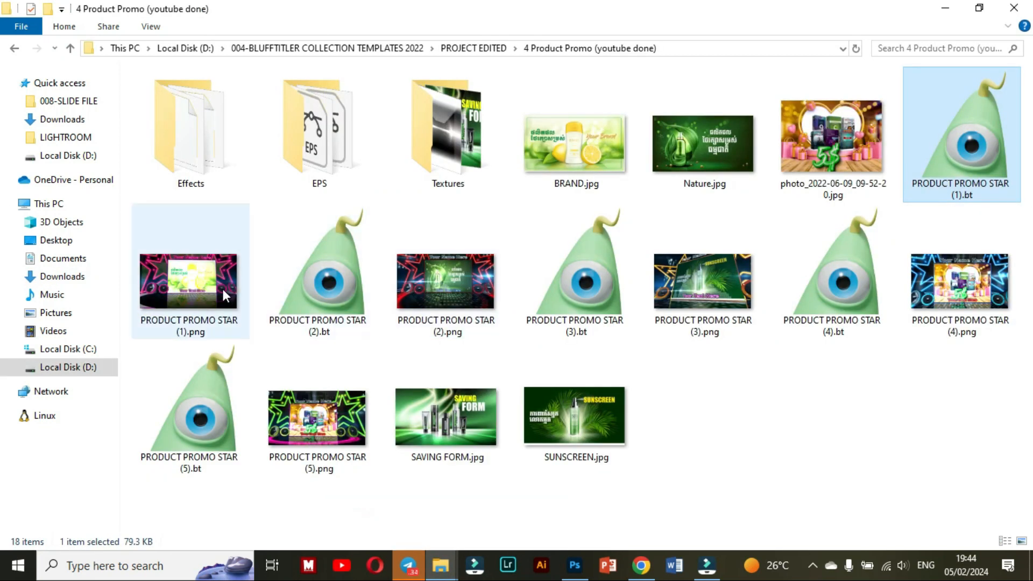
{"action": "left_click", "coordinate": [316, 281]}
{"action": "double_click", "coordinate": [317, 282]}
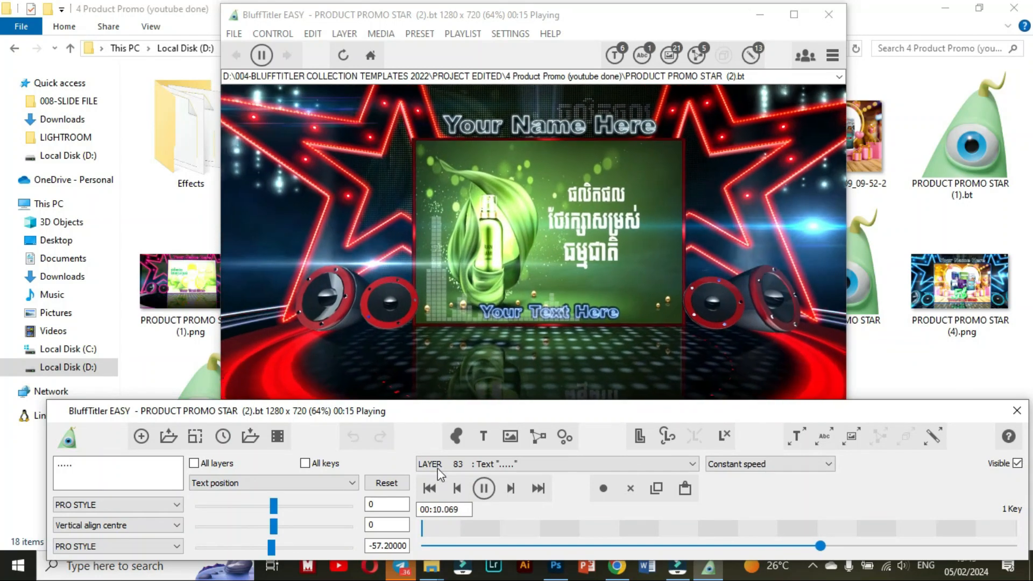
{"action": "left_click", "coordinate": [483, 488]}
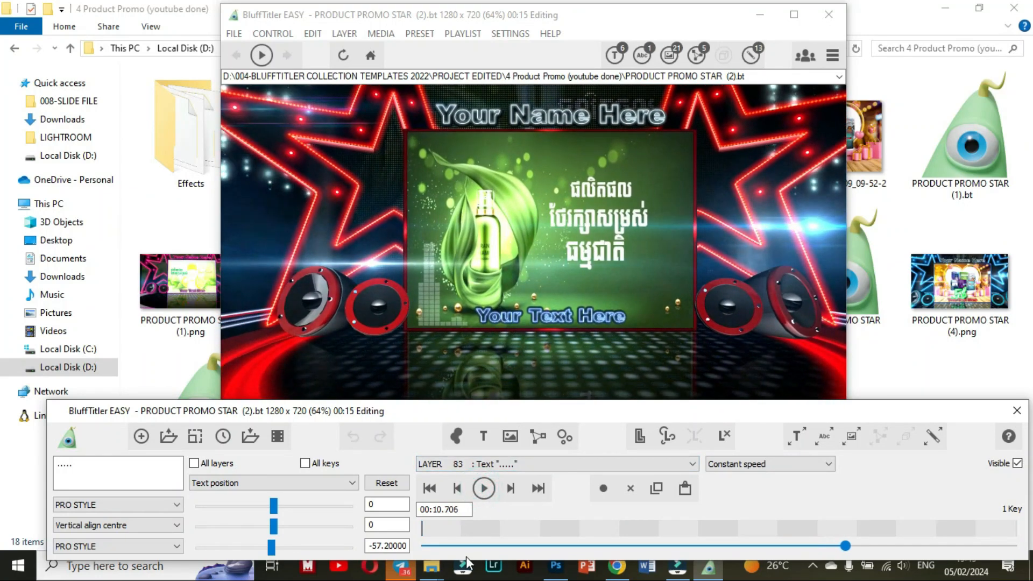
{"action": "left_click", "coordinate": [669, 55]}
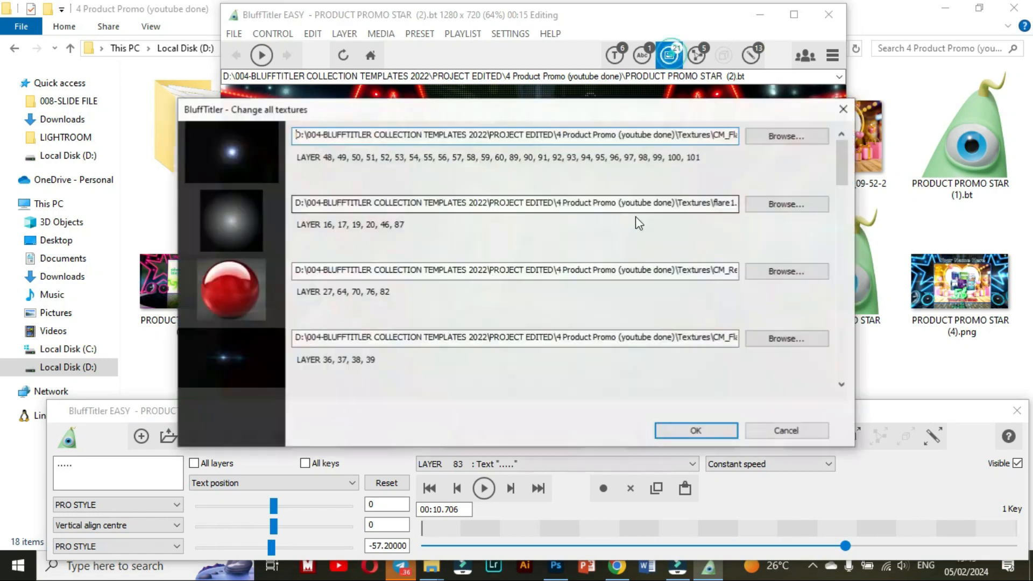
{"action": "scroll", "coordinate": [297, 237], "scroll_direction": "down", "scroll_amount": 10}
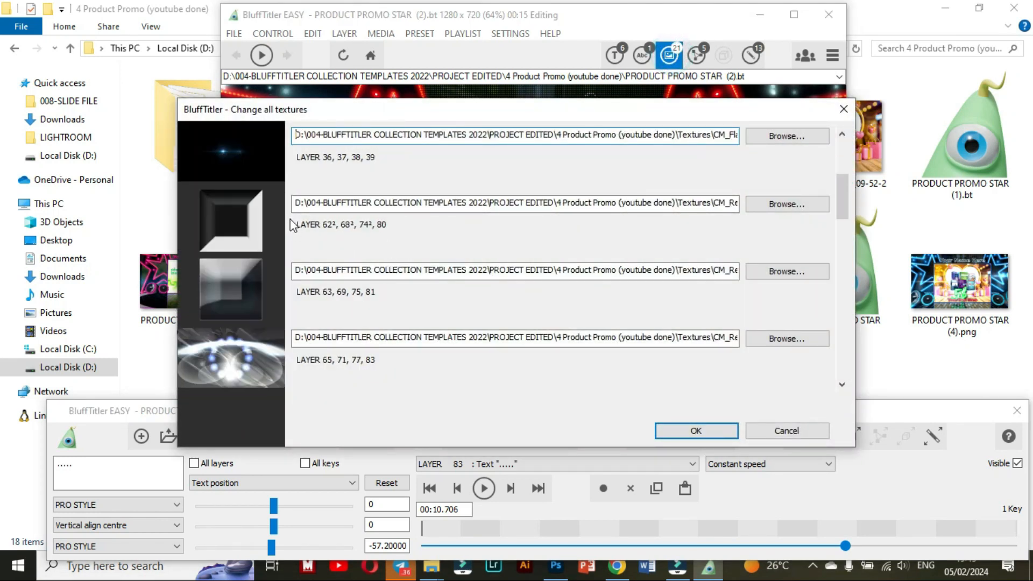
{"action": "scroll", "coordinate": [287, 225], "scroll_direction": "down", "scroll_amount": 2}
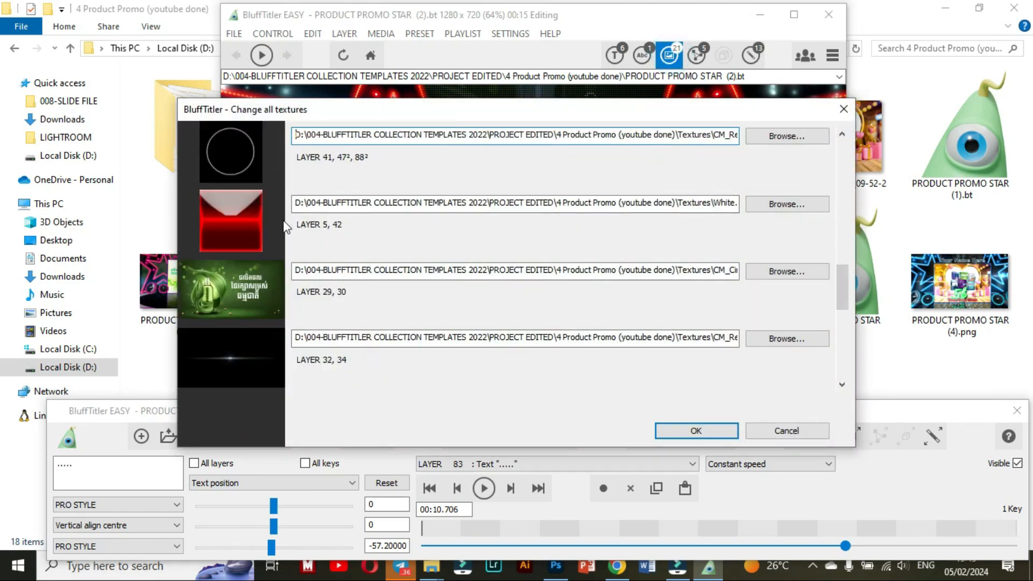
{"action": "left_click", "coordinate": [787, 205]}
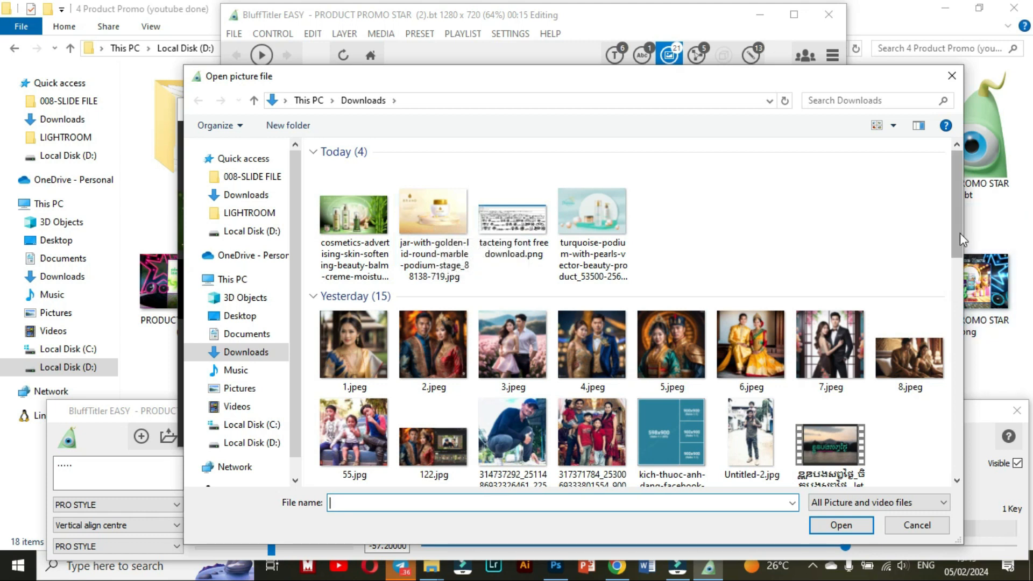
{"action": "left_click_drag", "start_coordinate": [957, 229], "coordinate": [942, 203]}
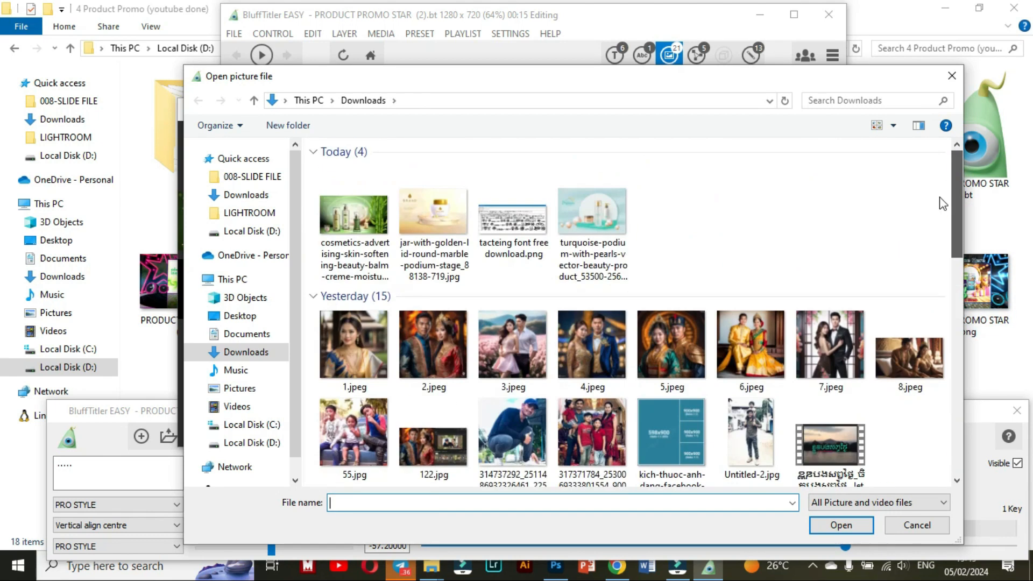
{"action": "left_click", "coordinate": [920, 529]}
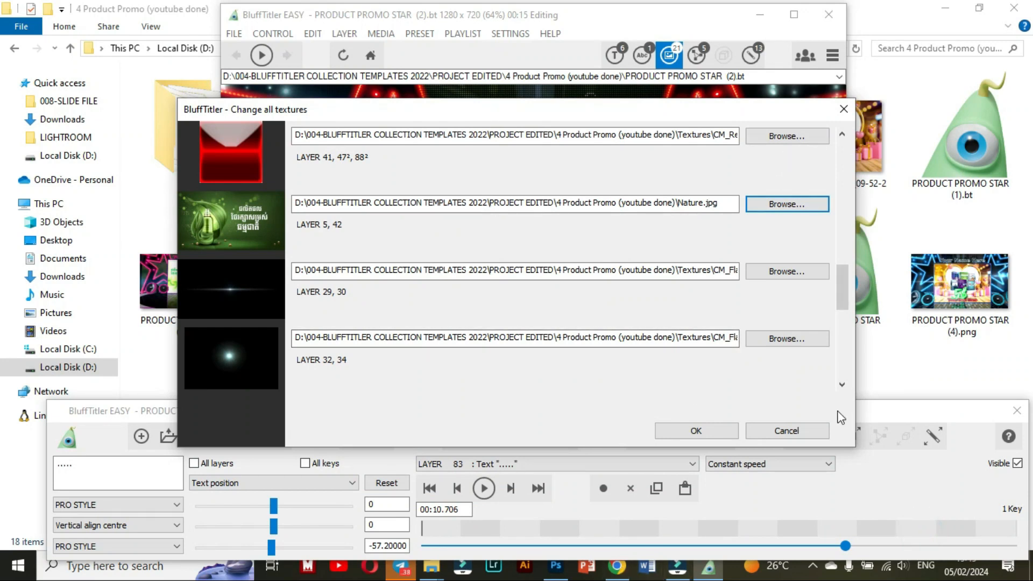
{"action": "left_click", "coordinate": [785, 430]}
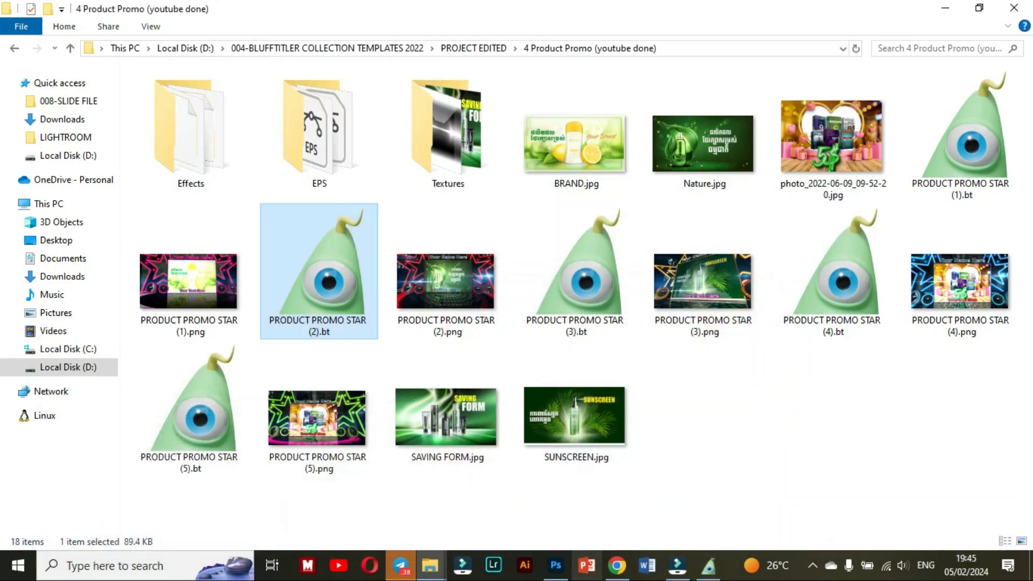
Step: Switch to Chrome, copy the "Delicious food menu" image from the Freepik page, and paste it into the Untitled-1 document in Photoshop
{"action": "left_click", "coordinate": [617, 567]}
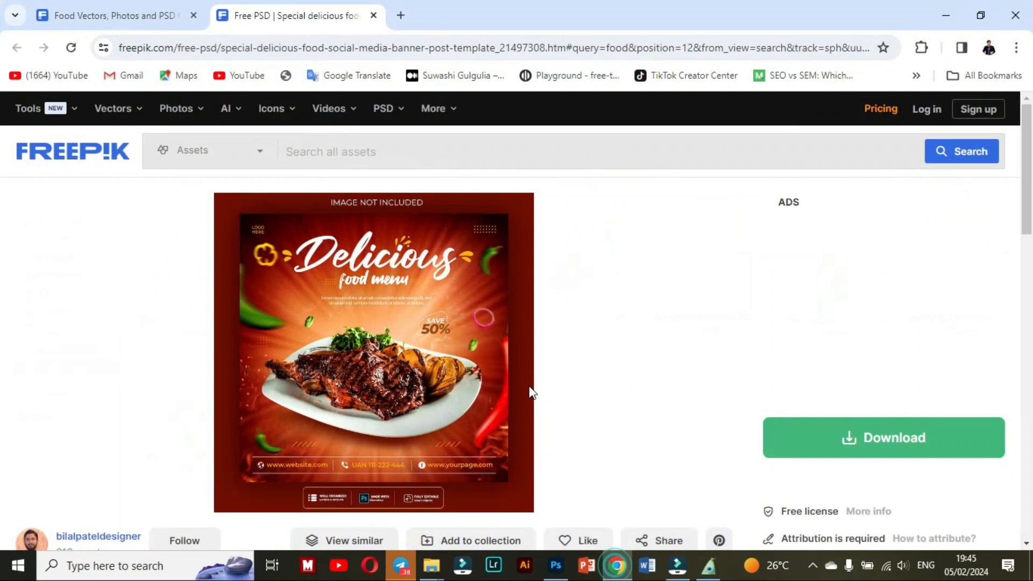
{"action": "right_click", "coordinate": [378, 371]}
{"action": "left_click", "coordinate": [433, 239]}
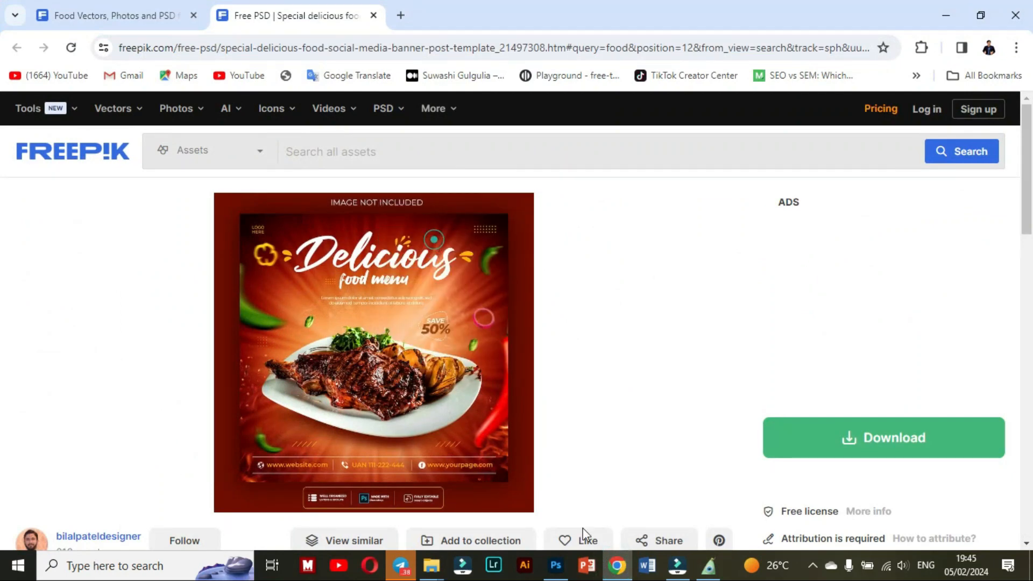
{"action": "left_click", "coordinate": [556, 565]}
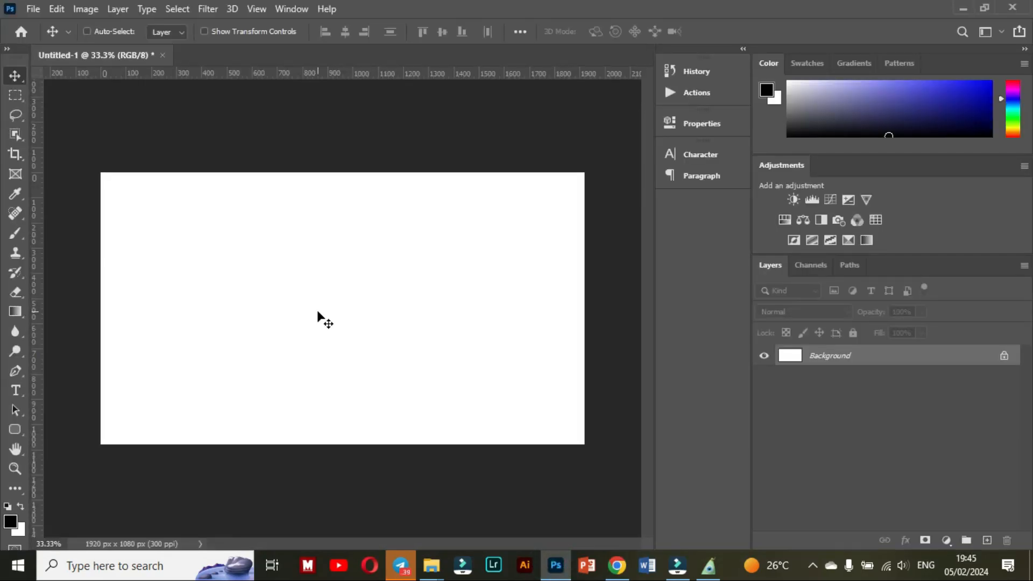
{"action": "key", "text": "ctrl+v"}
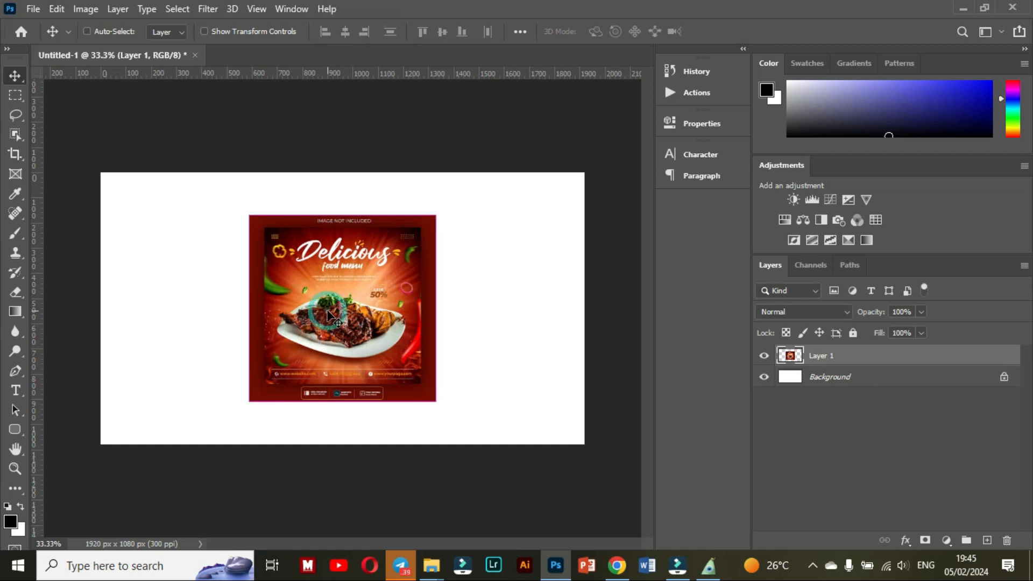
Step: Scale the pasted food image to about 2271 px wide, shift it upward so the dish fills the canvas, and apply the transform
{"action": "left_click_drag", "start_coordinate": [250, 306], "coordinate": [101, 306]}
{"action": "left_click_drag", "start_coordinate": [437, 307], "coordinate": [591, 321]}
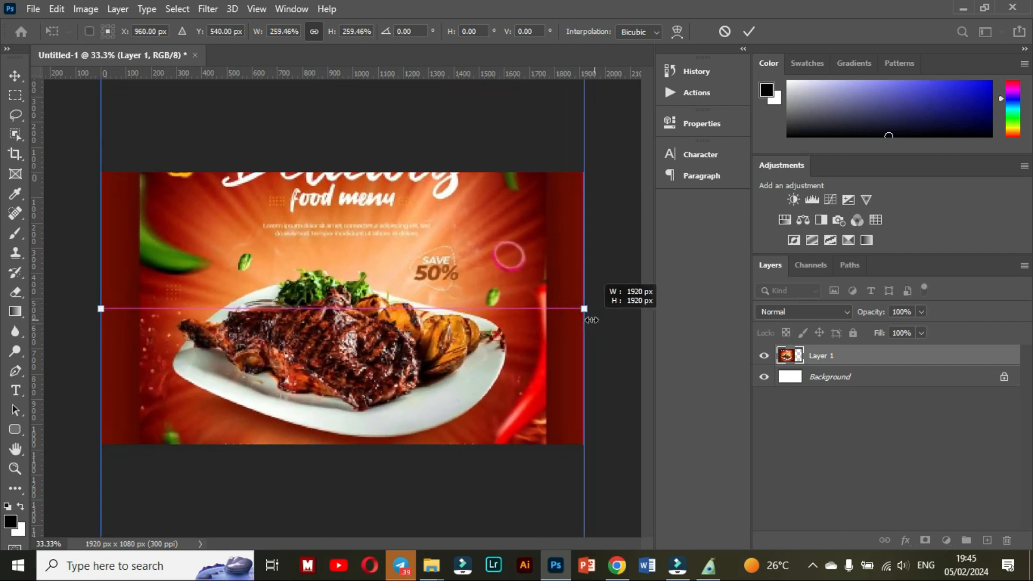
{"action": "left_click_drag", "start_coordinate": [489, 373], "coordinate": [487, 342]}
{"action": "left_click_drag", "start_coordinate": [585, 281], "coordinate": [628, 281]}
{"action": "left_click_drag", "start_coordinate": [102, 291], "coordinate": [59, 291]}
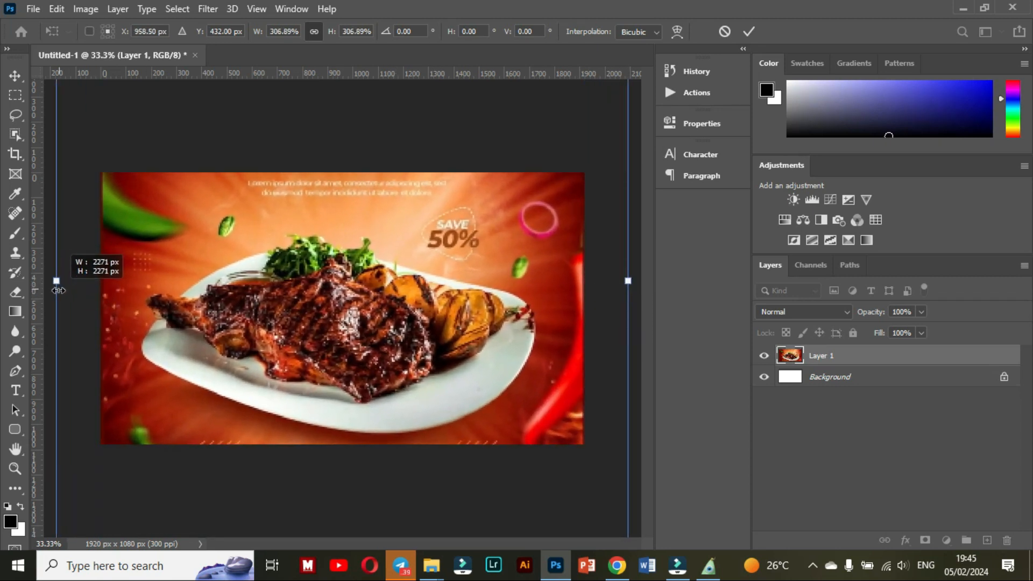
{"action": "left_click", "coordinate": [18, 76]}
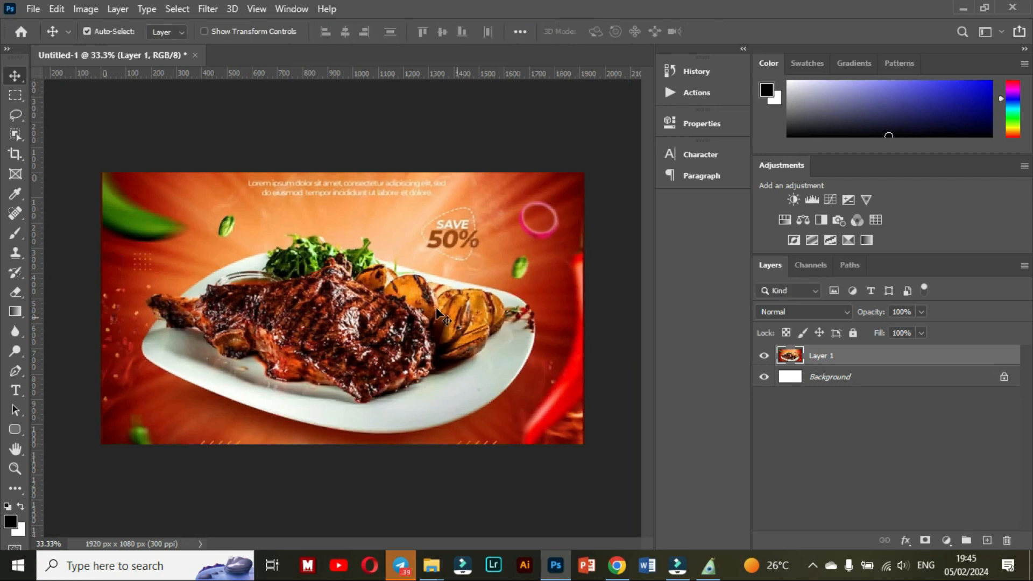
Step: Save the composition to the Downloads folder as a JPEG named FOOD with quality 8
{"action": "left_click", "coordinate": [32, 9]}
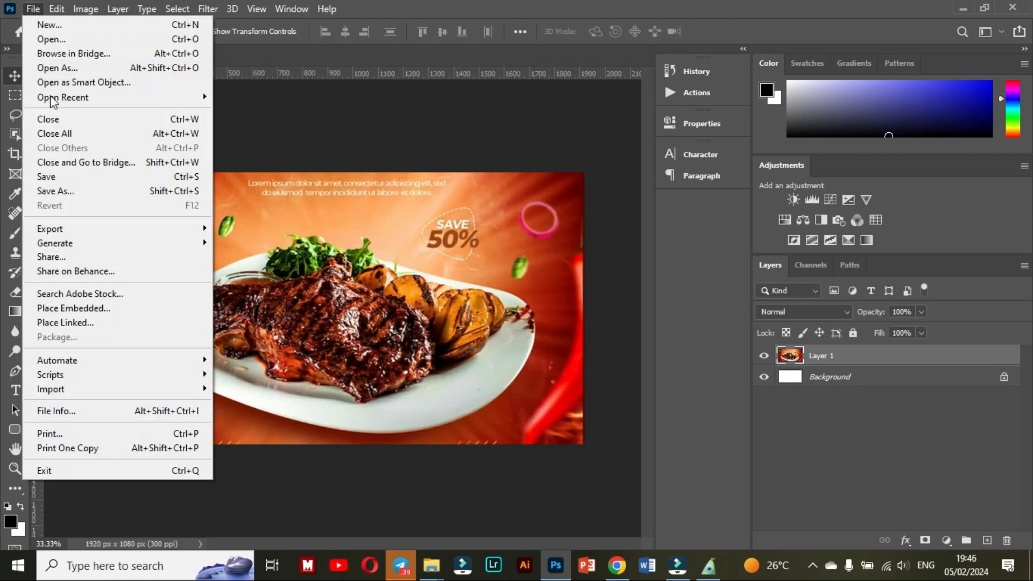
{"action": "left_click", "coordinate": [69, 190]}
{"action": "left_click", "coordinate": [588, 415]}
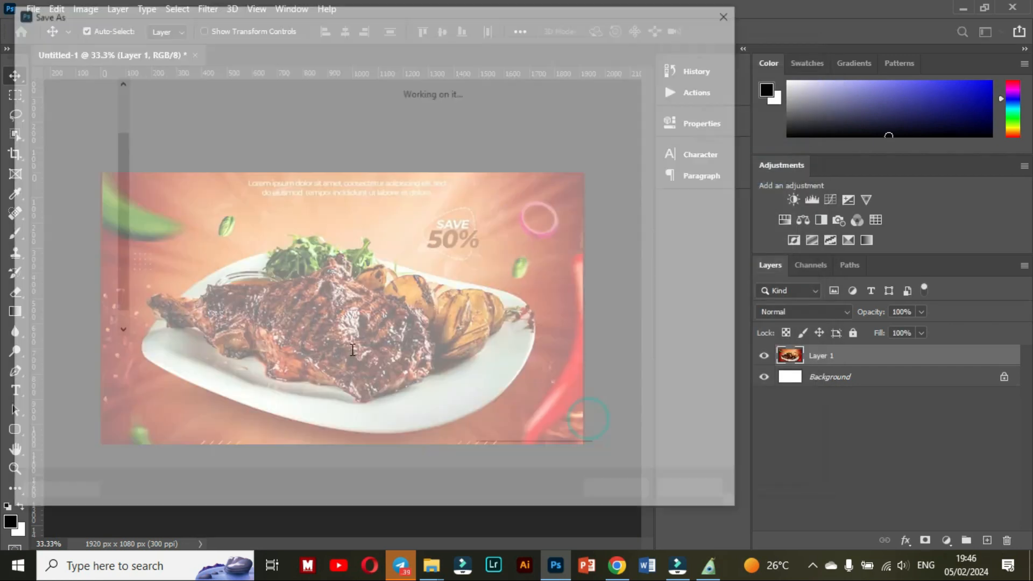
{"action": "left_click", "coordinate": [223, 374]}
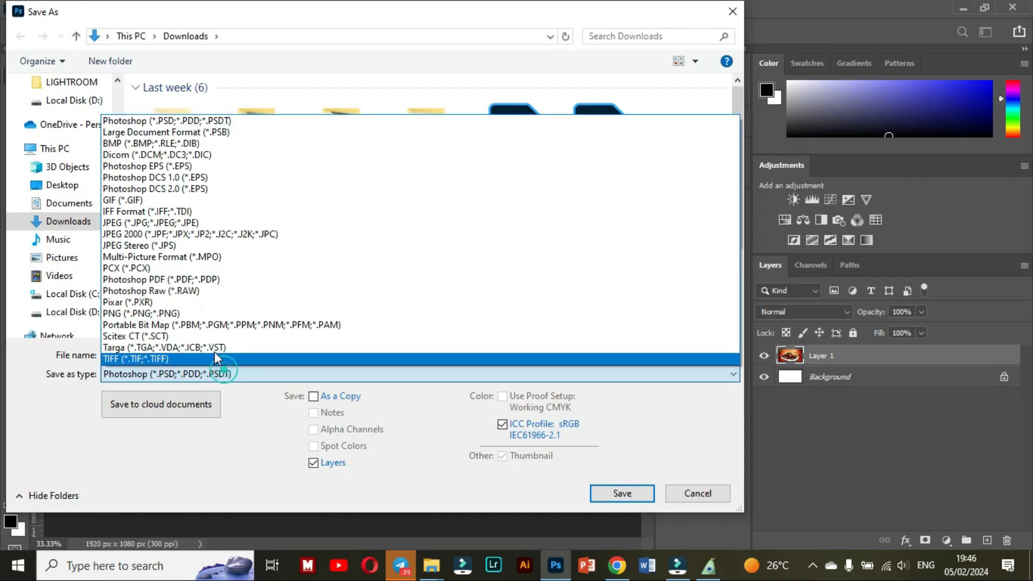
{"action": "left_click", "coordinate": [196, 225]}
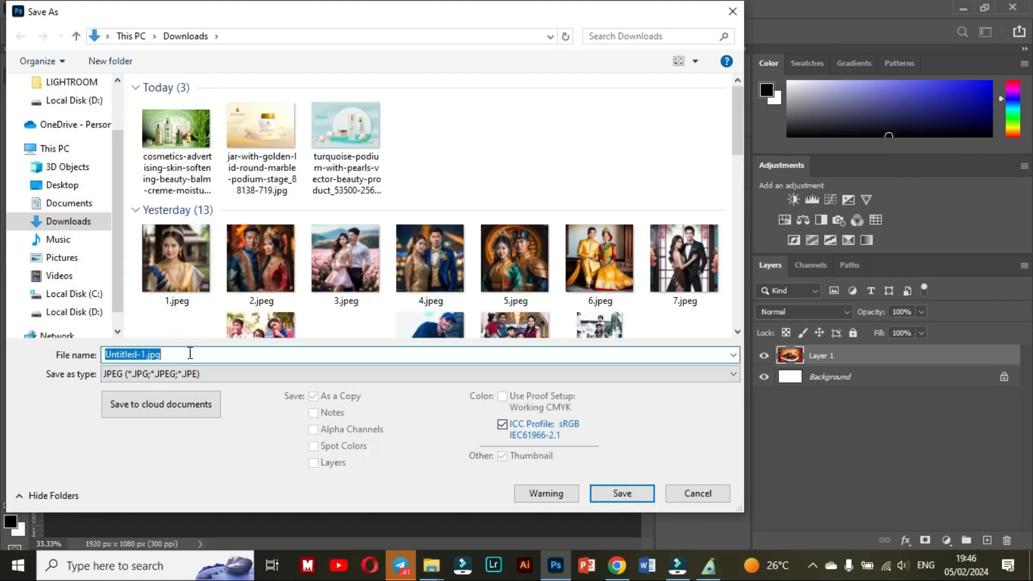
{"action": "type", "text": "f0"}
{"action": "type", "text": "FO"}
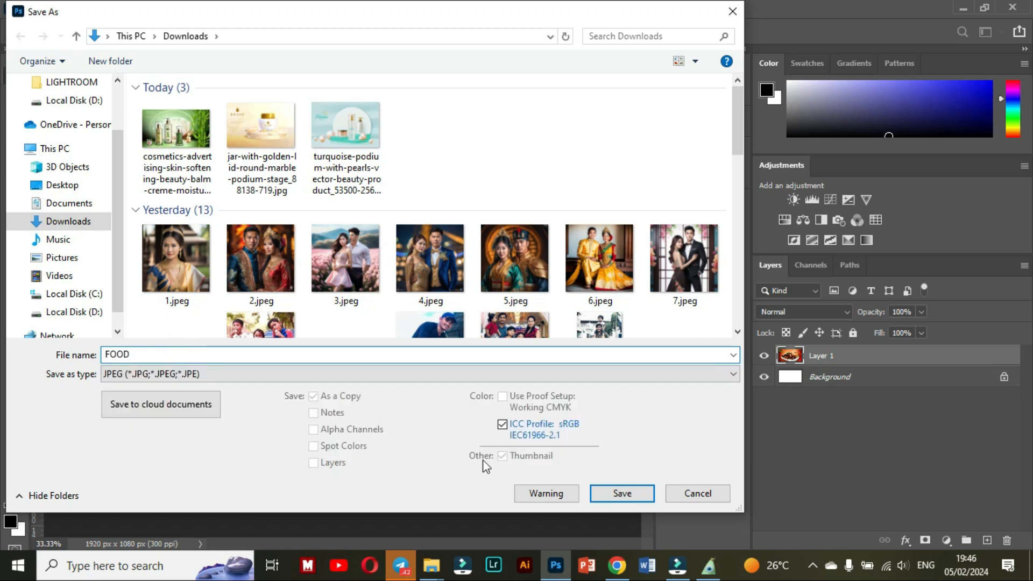
{"action": "type", "text": "OD"}
{"action": "left_click", "coordinate": [624, 495]}
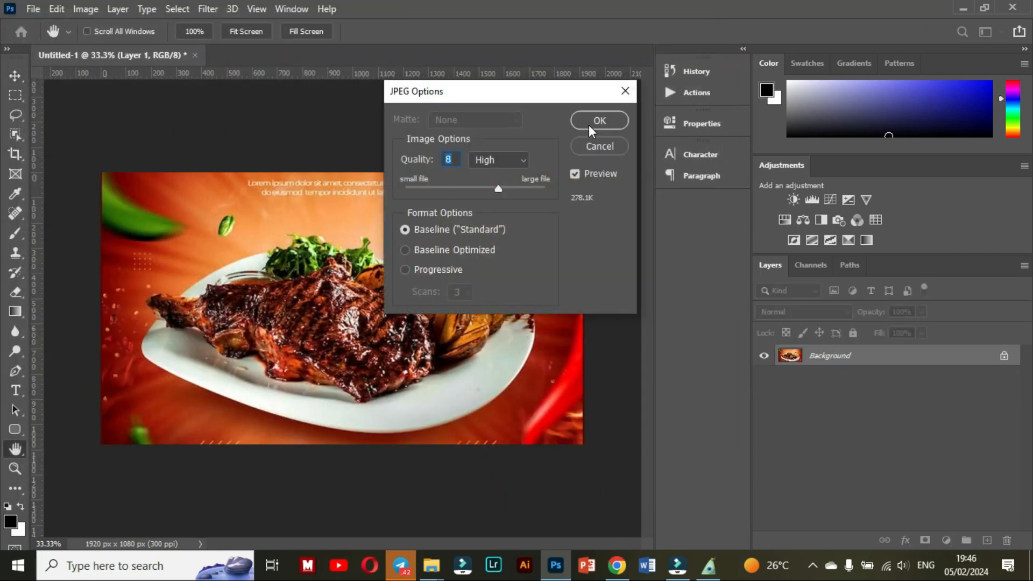
{"action": "left_click", "coordinate": [592, 122]}
Step: Delete the food image layer from the Photoshop document and switch back to BluffTitler
{"action": "left_click", "coordinate": [463, 322]}
{"action": "key", "text": "Delete"}
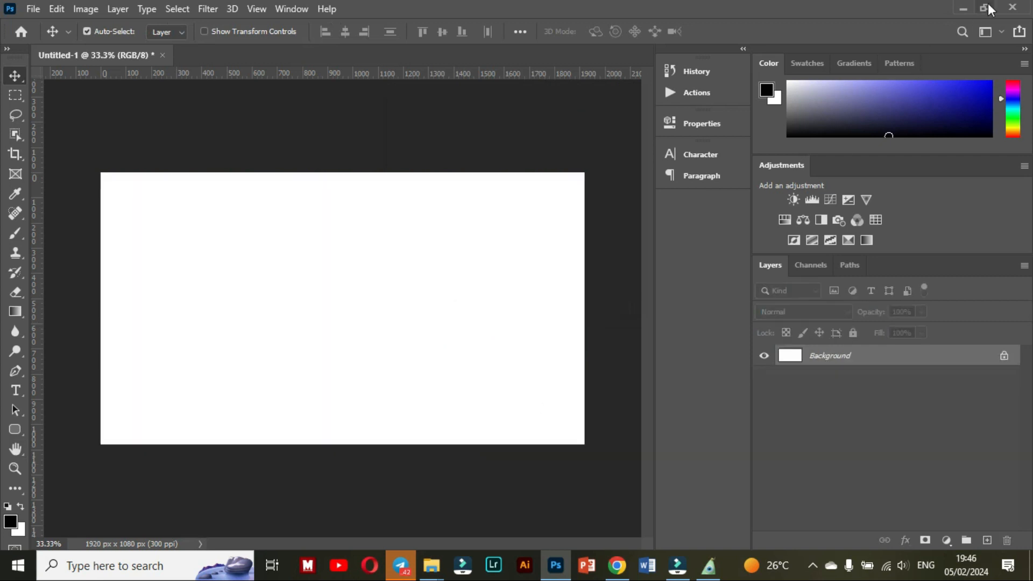
{"action": "left_click", "coordinate": [963, 6]}
{"action": "left_click", "coordinate": [945, 15]}
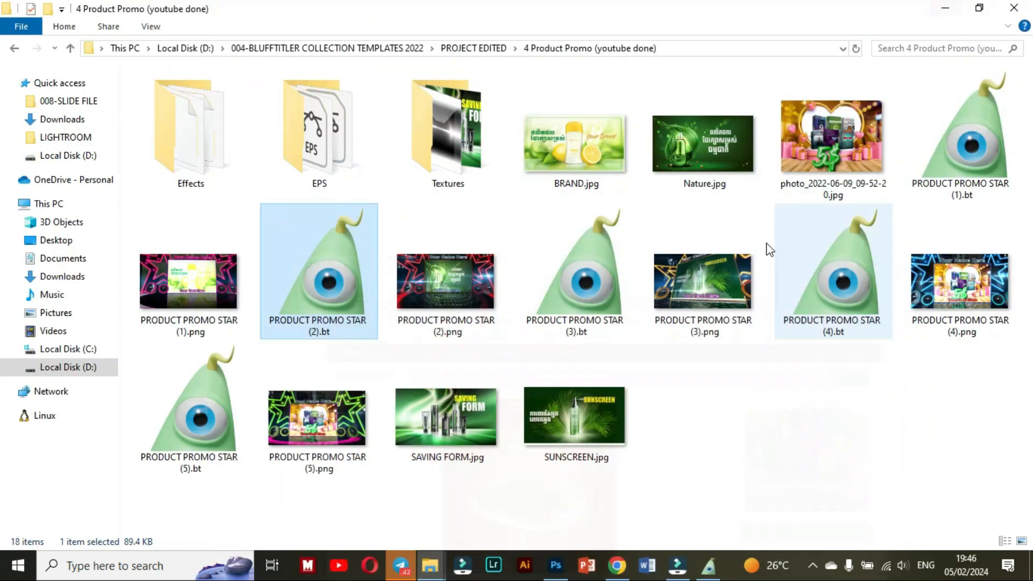
{"action": "left_click", "coordinate": [710, 573]}
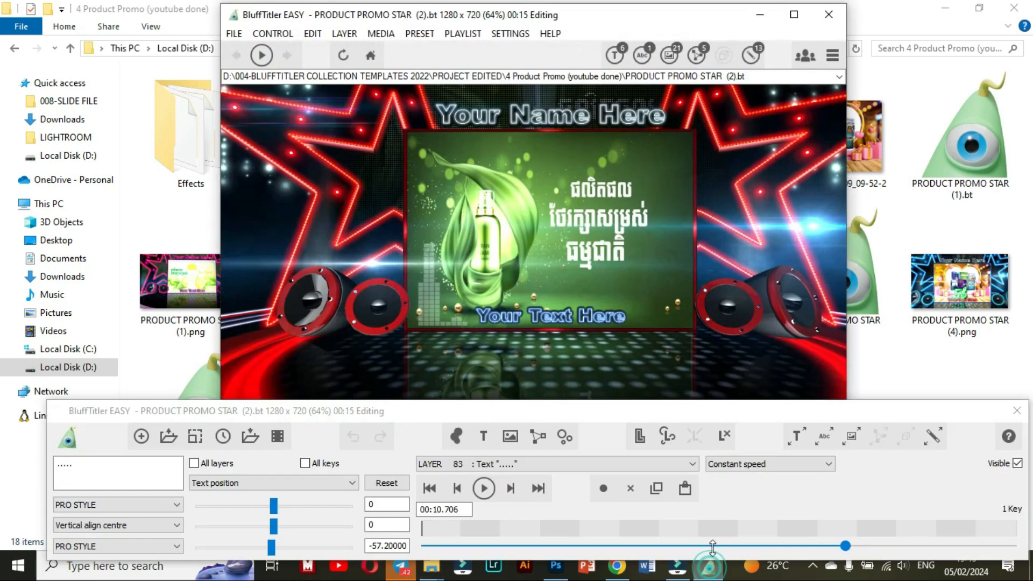
Step: Replace the Nature.jpg texture in PRODUCT PROMO STAR (2).bt with FOOD.jpg from Downloads
{"action": "left_click", "coordinate": [670, 56]}
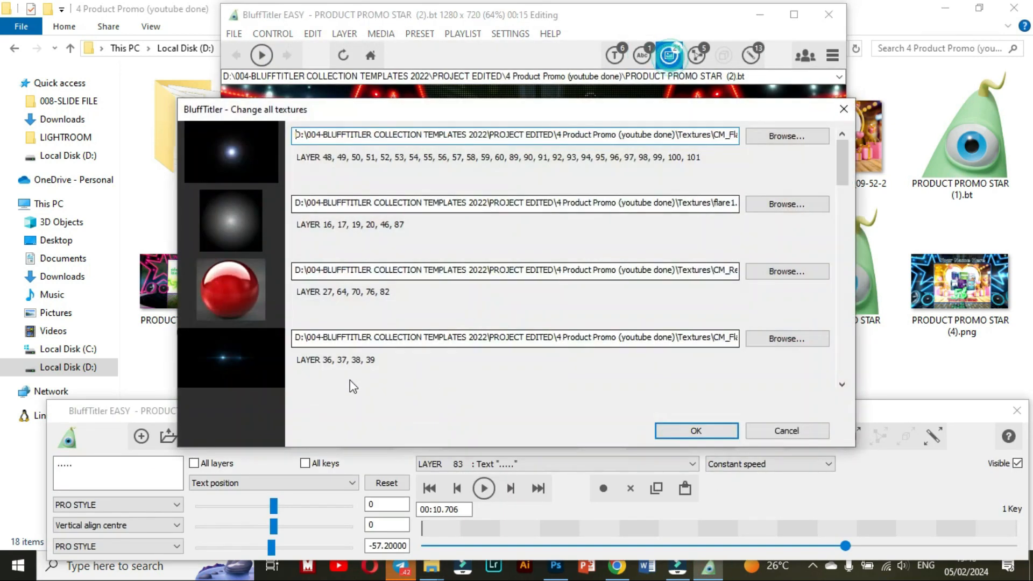
{"action": "left_click_drag", "start_coordinate": [847, 175], "coordinate": [861, 276]}
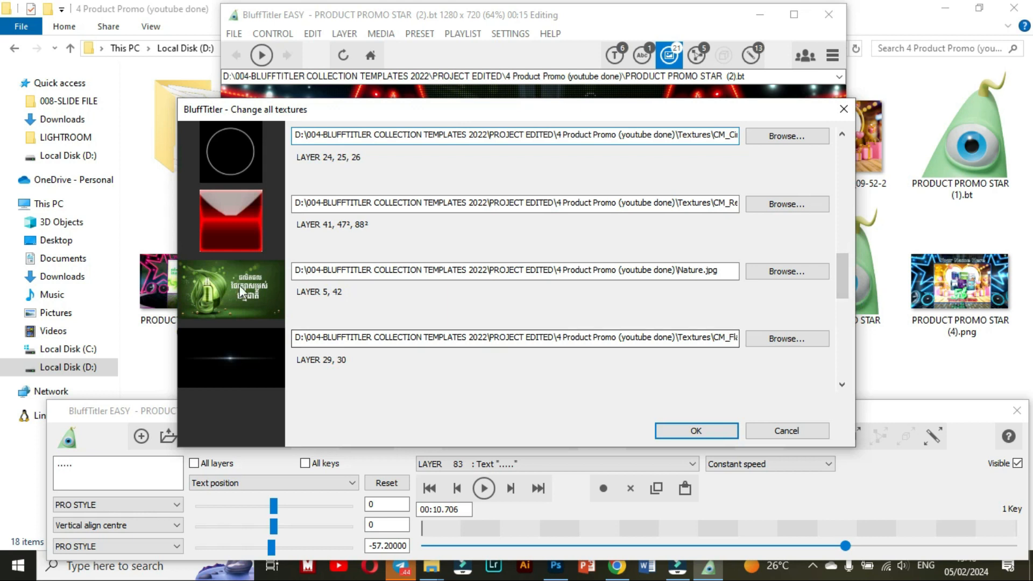
{"action": "left_click", "coordinate": [769, 273]}
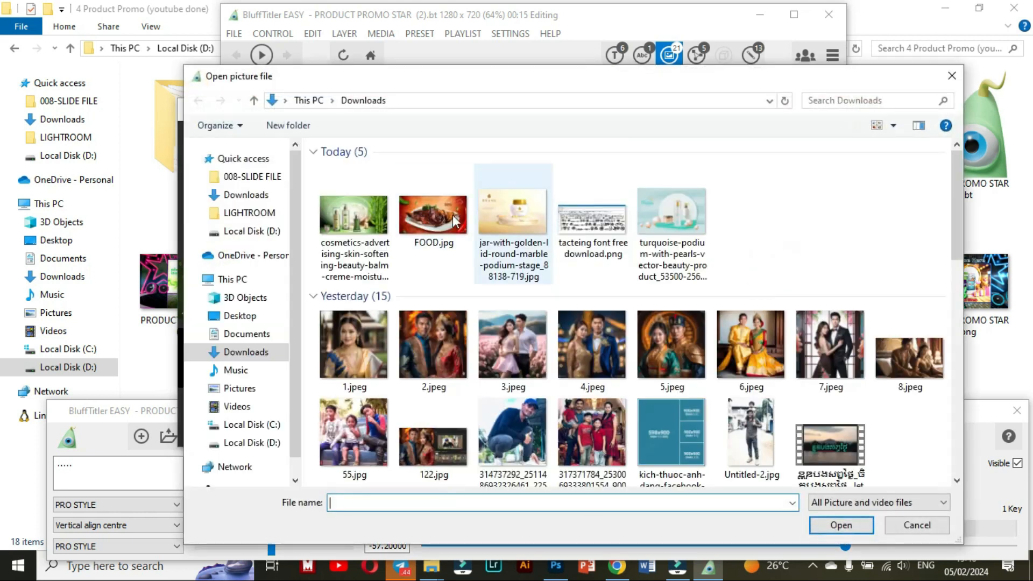
{"action": "double_click", "coordinate": [436, 222]}
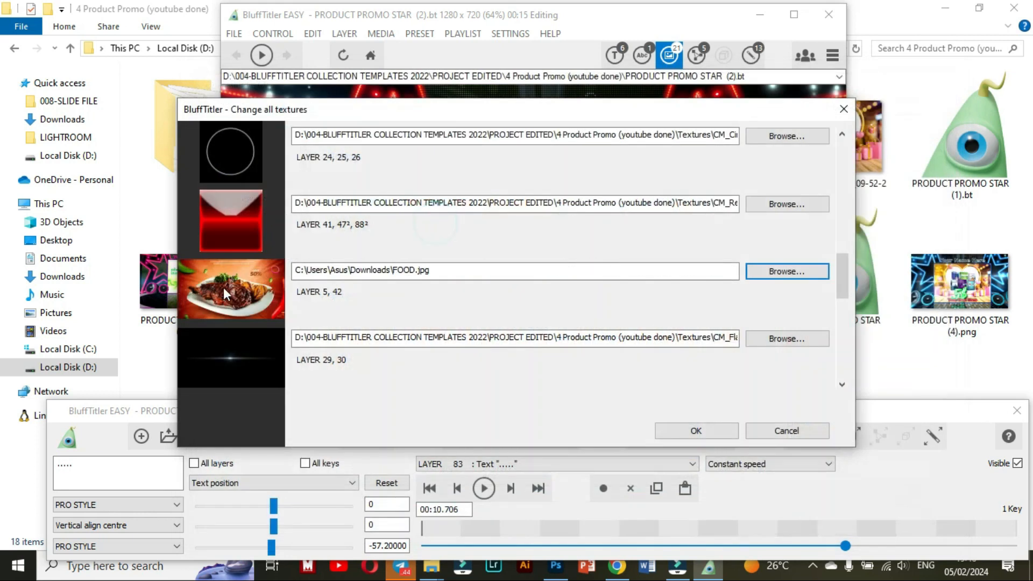
{"action": "left_click", "coordinate": [726, 430]}
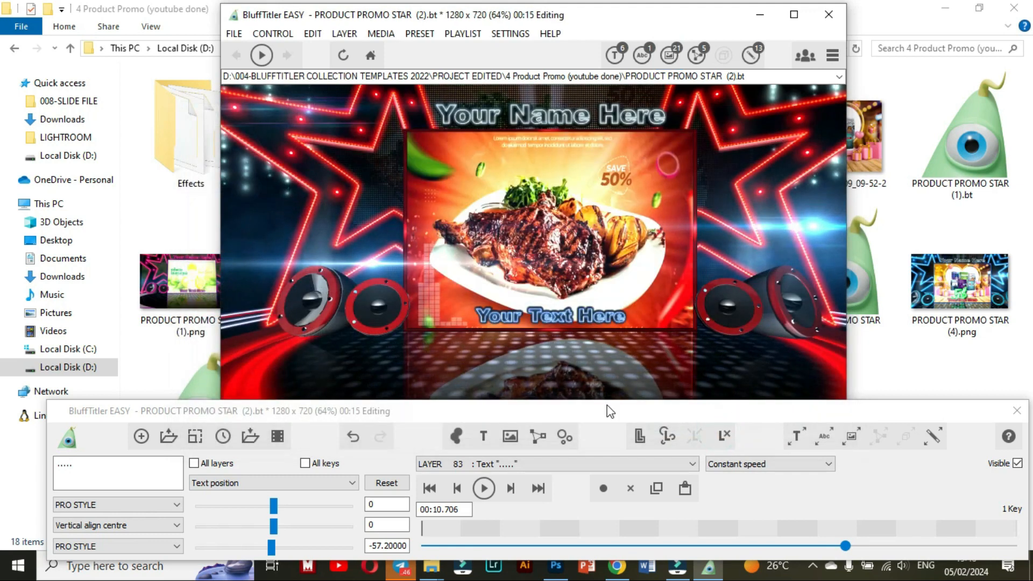
Step: Scrub and play the animation from near its start to check the food picture, and close template (2)
{"action": "left_click_drag", "start_coordinate": [847, 545], "coordinate": [957, 518]}
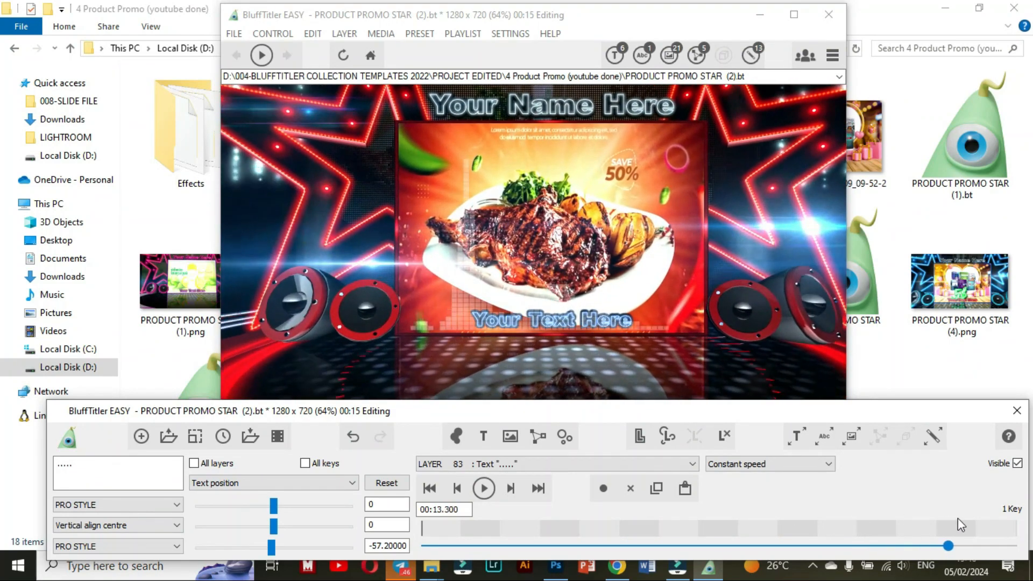
{"action": "left_click_drag", "start_coordinate": [867, 529], "coordinate": [431, 546]}
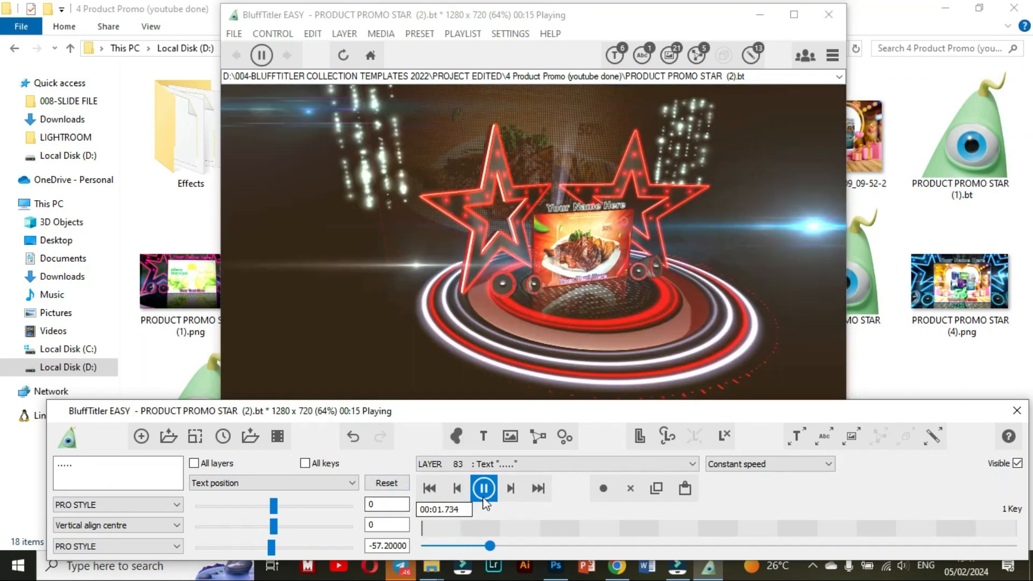
{"action": "left_click", "coordinate": [483, 490]}
{"action": "left_click", "coordinate": [827, 22]}
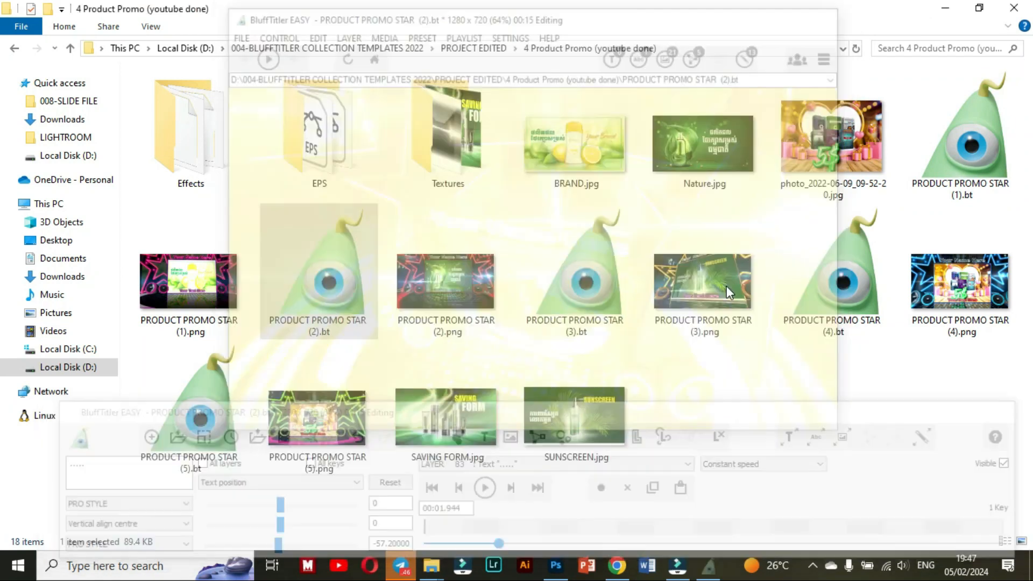
Step: Open PRODUCT PROMO STAR (3).bt, watch its animation to the end at 15 seconds, and close it
{"action": "double_click", "coordinate": [588, 269]}
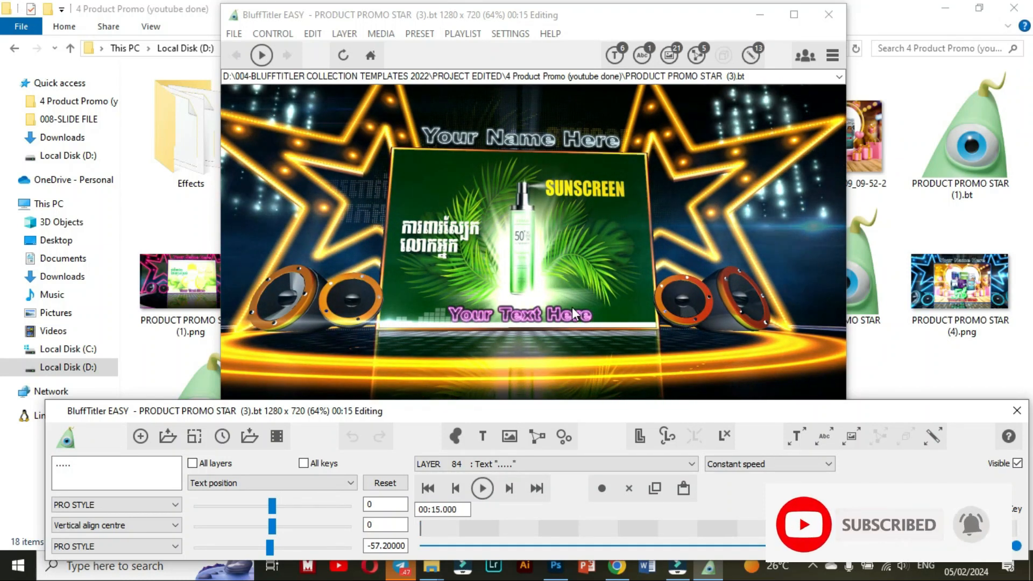
{"action": "mouse_move", "coordinate": [1016, 547]}
{"action": "left_mouse_down"}
{"action": "mouse_move", "coordinate": [390, 546]}
{"action": "mouse_move", "coordinate": [1016, 546]}
{"action": "left_mouse_up"}
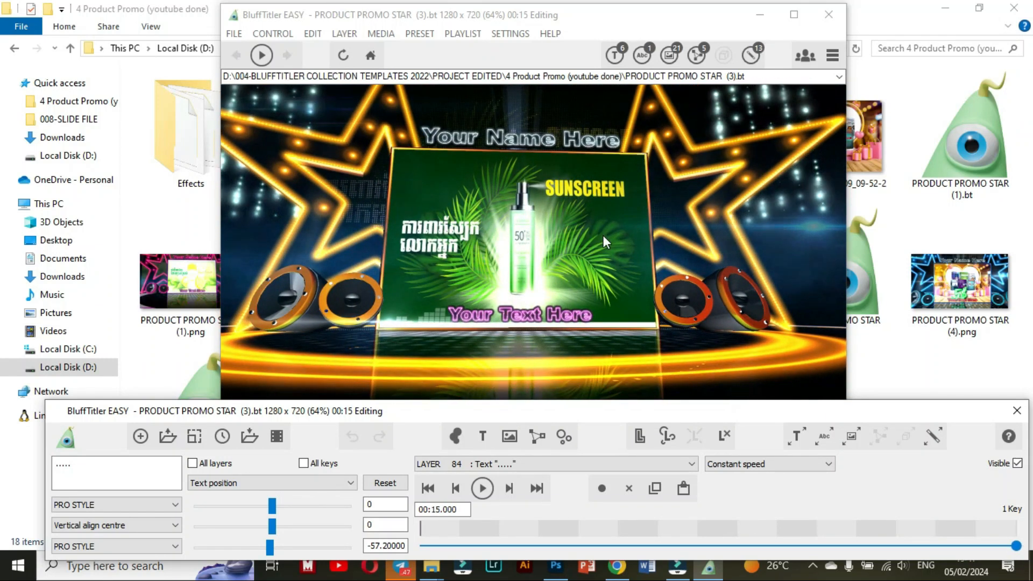
{"action": "left_click", "coordinate": [828, 20]}
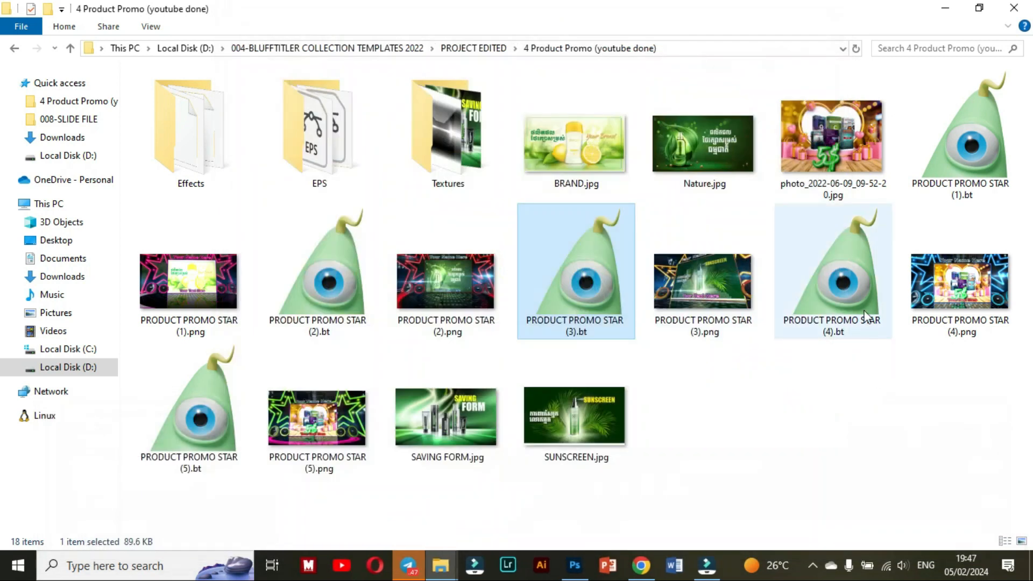
Step: Preview the animations of PRODUCT PROMO STAR (4).bt and PRODUCT PROMO STAR (5).bt, closing each one after viewing
{"action": "left_click", "coordinate": [846, 284]}
{"action": "double_click", "coordinate": [846, 284]}
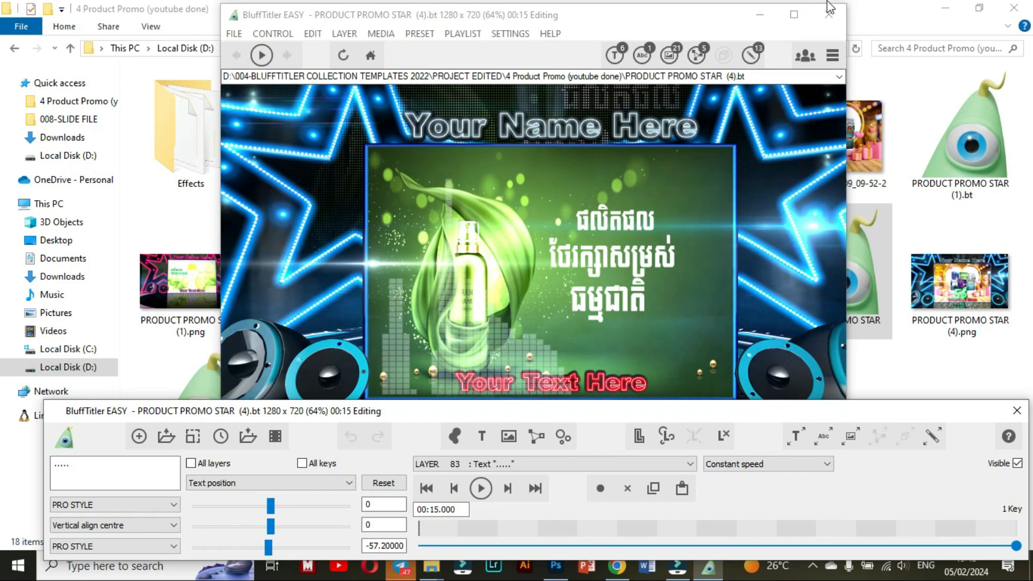
{"action": "left_click", "coordinate": [826, 18]}
{"action": "double_click", "coordinate": [209, 416]}
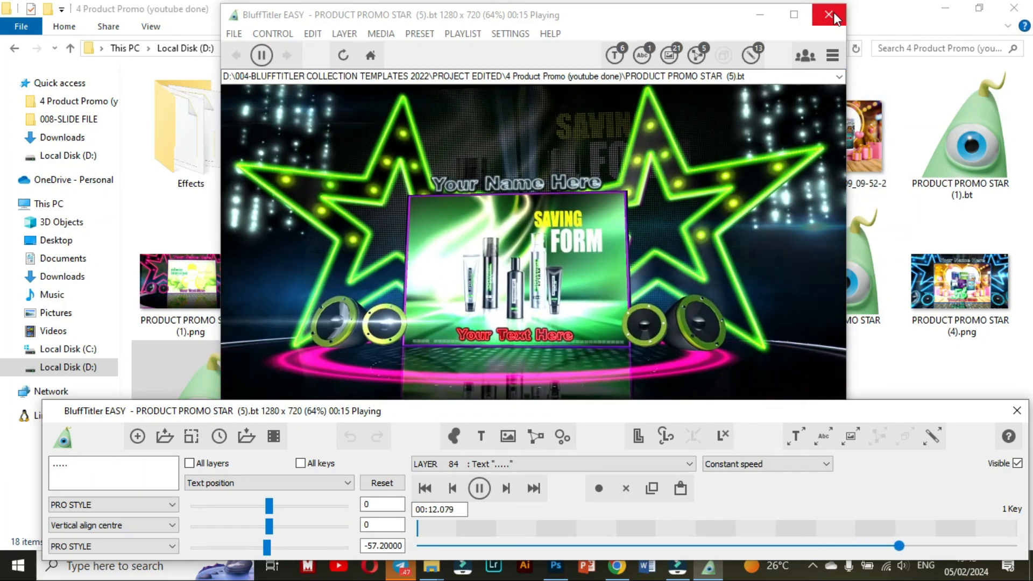
{"action": "left_click", "coordinate": [834, 13]}
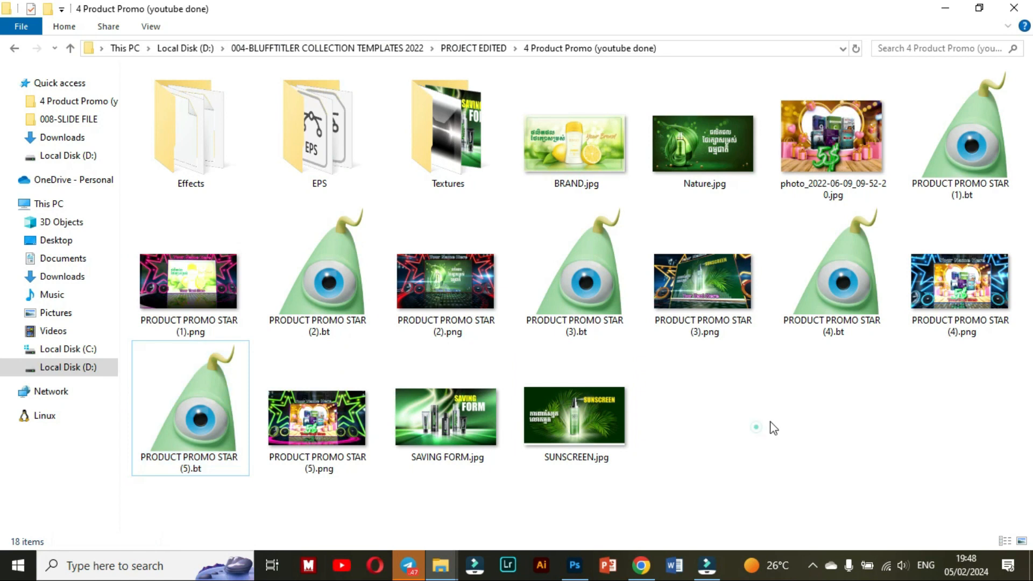
Step: View the parent PROJECT EDITED folder and return to the 4 Product Promo (youtube done) folder
{"action": "left_click", "coordinate": [70, 47]}
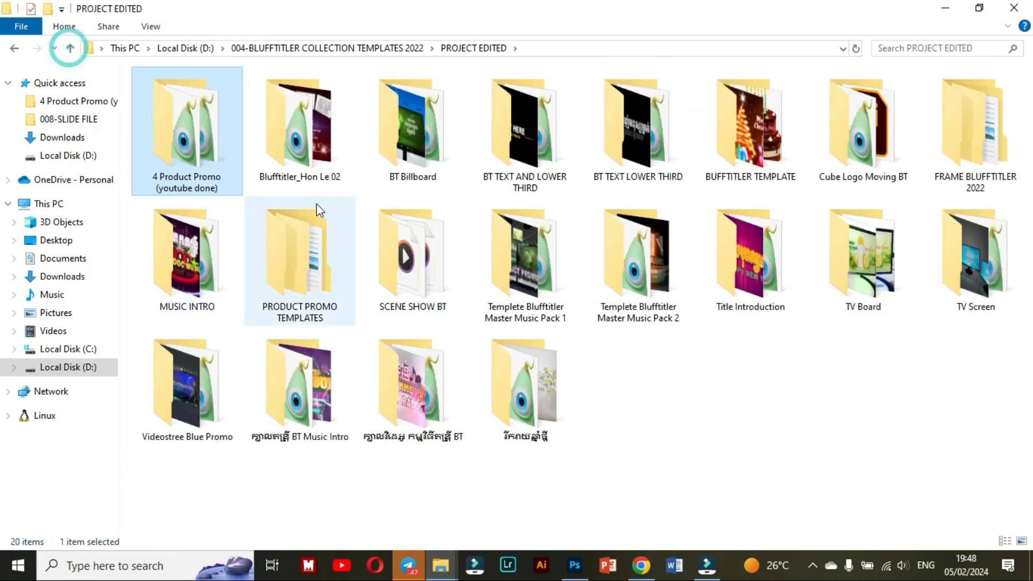
{"action": "double_click", "coordinate": [186, 130]}
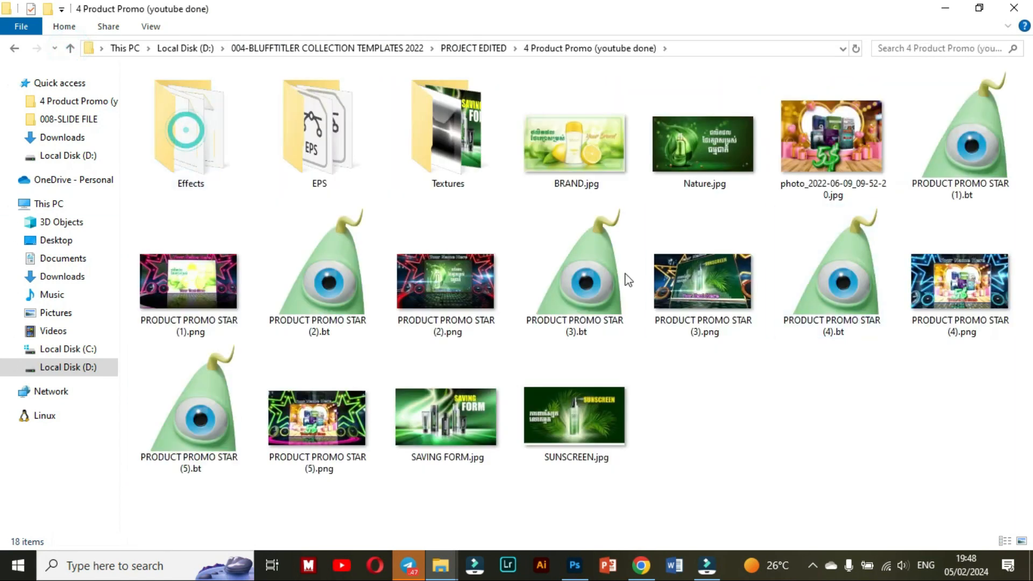
Step: Switch to Telegram, browse the template archives shared in the BLUFFTITLER 2023 channel, and view the channel's info
{"action": "left_click", "coordinate": [410, 566]}
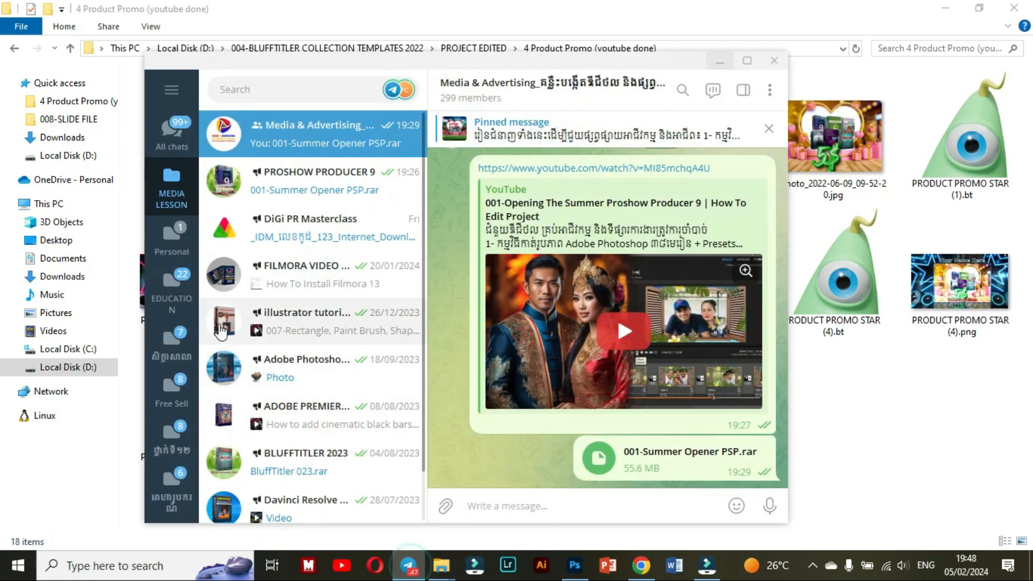
{"action": "scroll", "coordinate": [281, 399], "scroll_direction": "down", "scroll_amount": 1}
{"action": "left_click", "coordinate": [282, 404]}
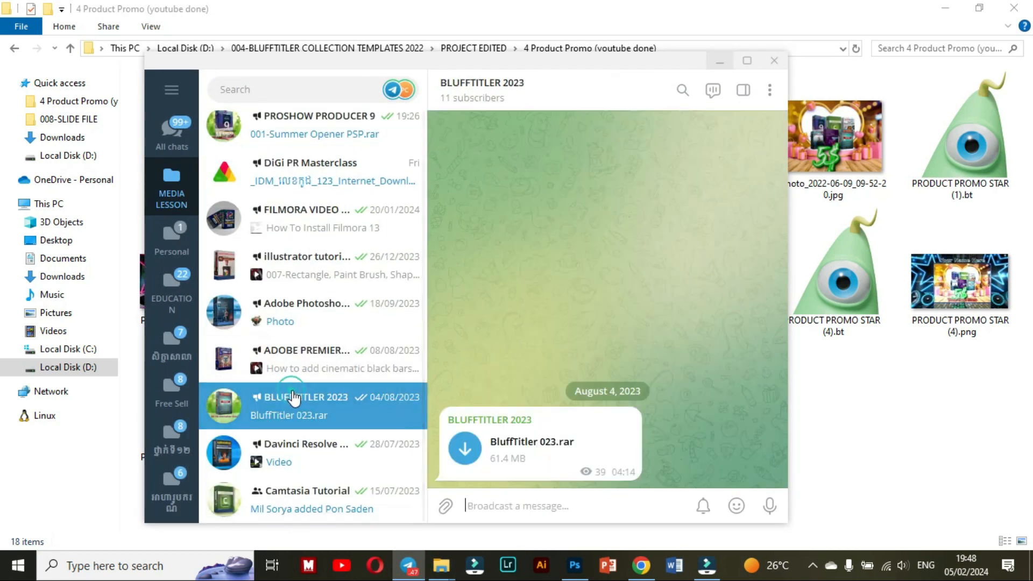
{"action": "scroll", "coordinate": [580, 352], "scroll_direction": "up", "scroll_amount": 5}
{"action": "scroll", "coordinate": [580, 352], "scroll_direction": "up", "scroll_amount": 15}
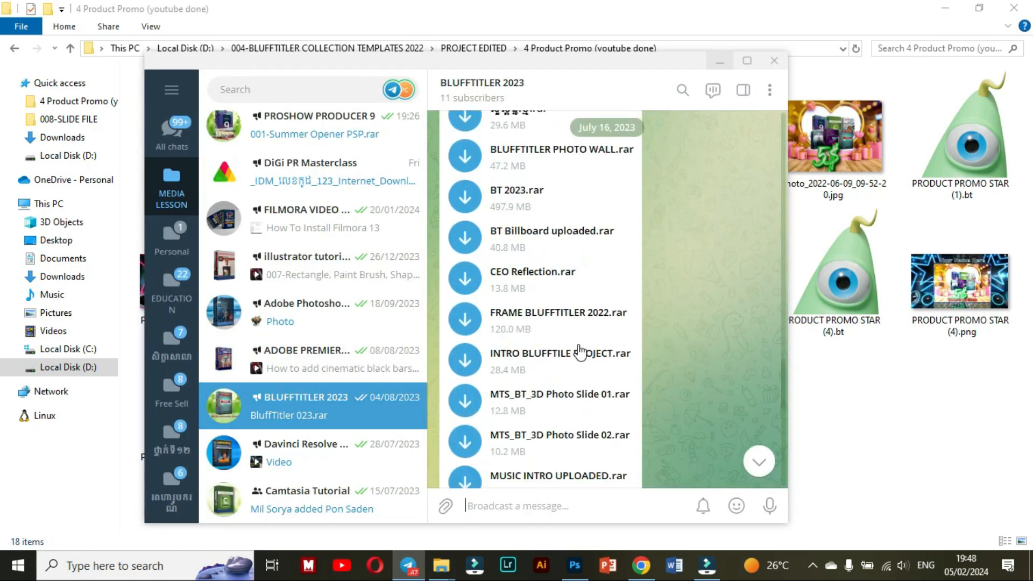
{"action": "scroll", "coordinate": [579, 353], "scroll_direction": "up", "scroll_amount": 10}
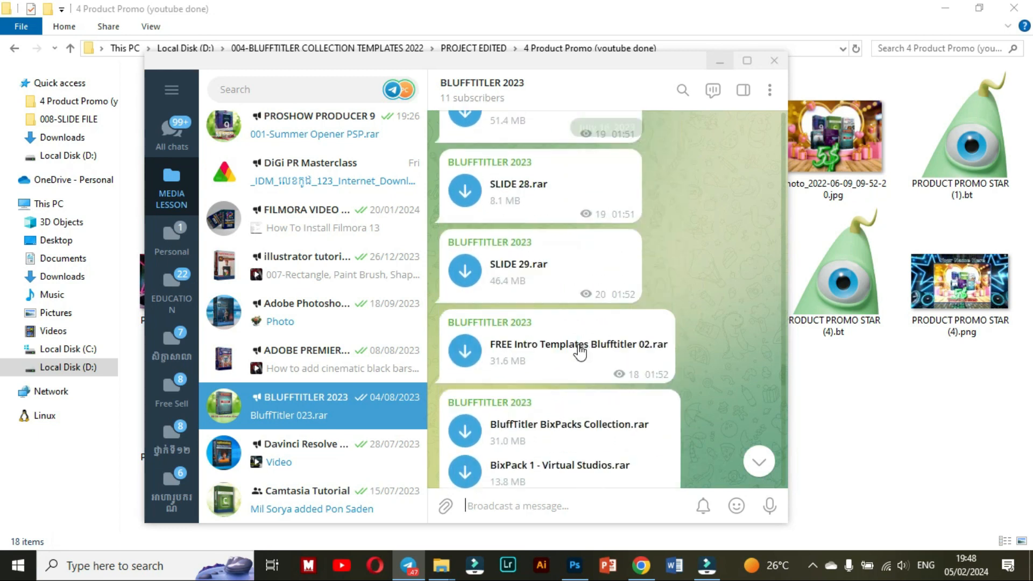
{"action": "left_click", "coordinate": [541, 91]}
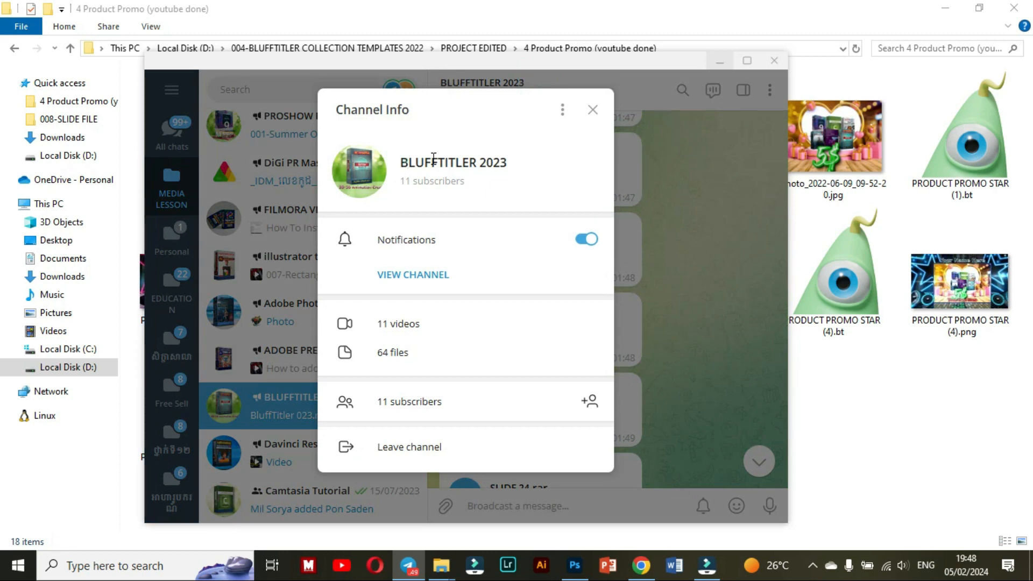
{"action": "left_click", "coordinate": [593, 110]}
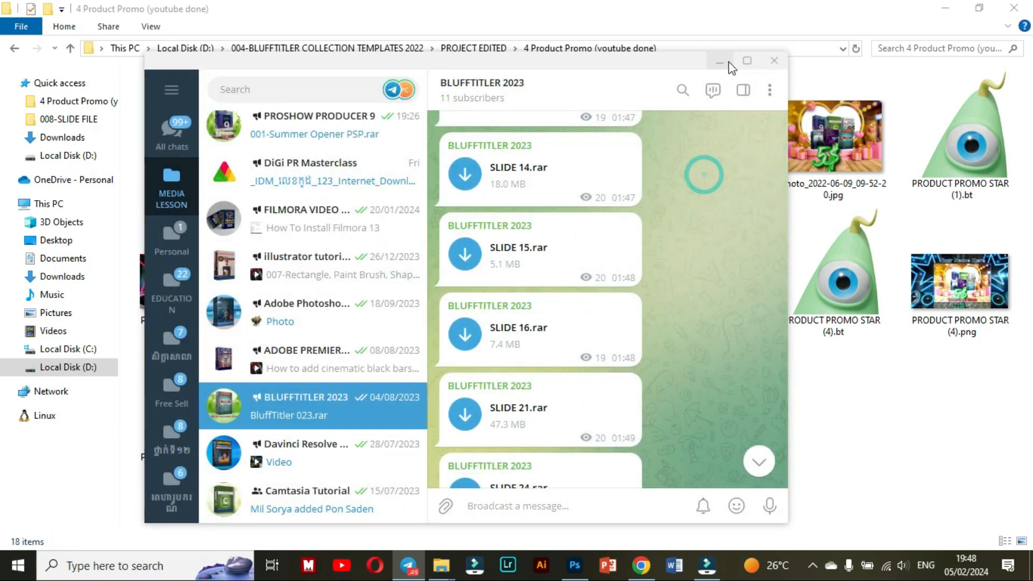